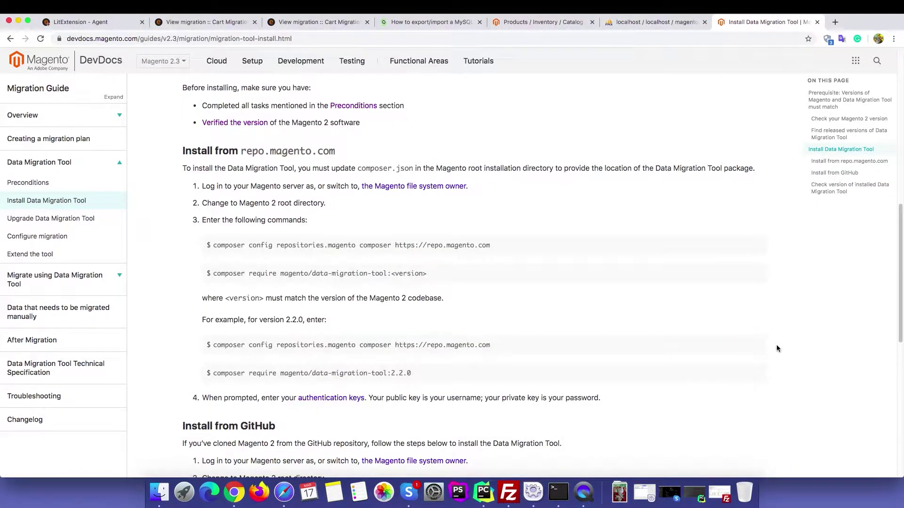
pyautogui.scroll(-5, 749, 354)
# - Add the magento/data-migration-tool GitHub repository to the magento234 project's composer config
pyautogui.click(754, 340)
pyautogui.click(557, 492)
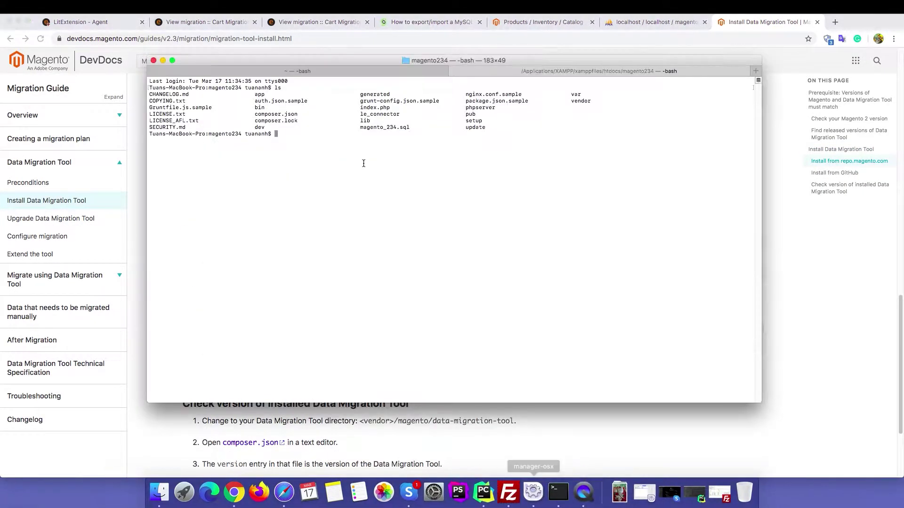
pyautogui.rightClick(368, 166)
pyautogui.click(385, 178)
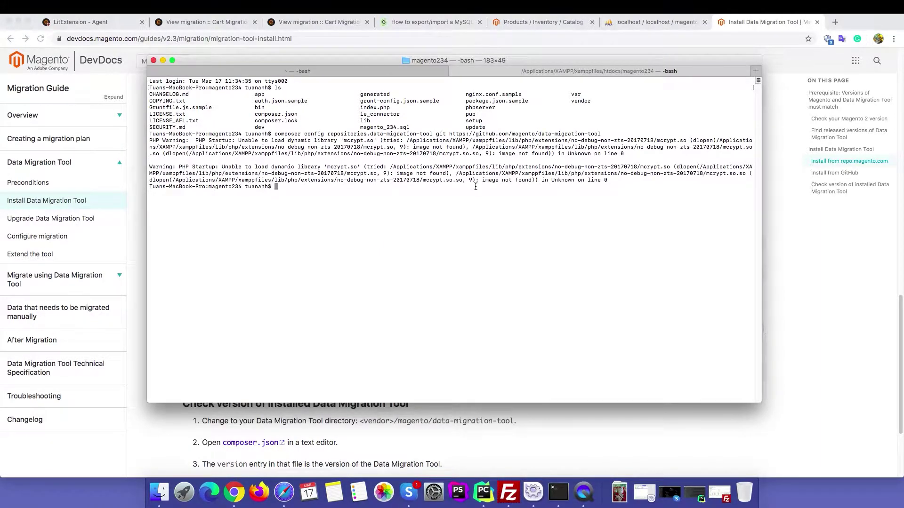
# - Run composer require for data-migration-tool 2.2.0 and select the GitHub repository URL
pyautogui.click(417, 431)
pyautogui.click(754, 369)
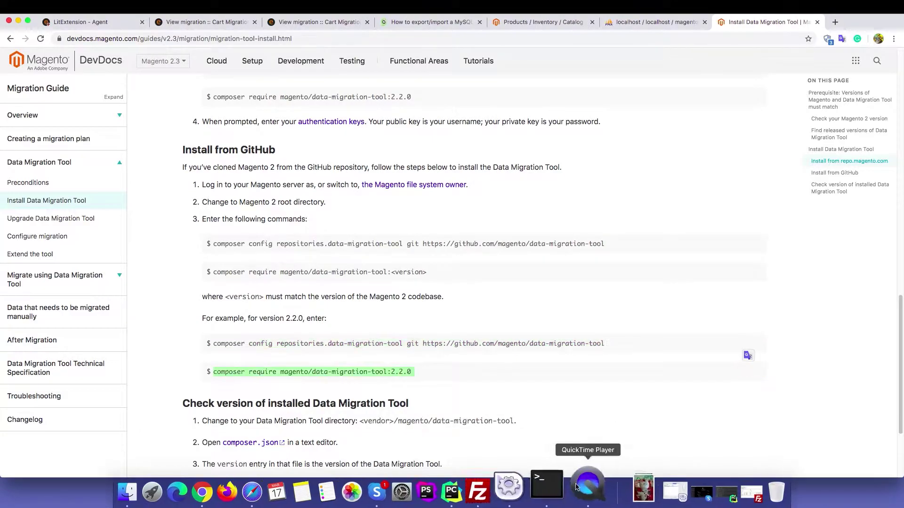
pyautogui.click(559, 489)
pyautogui.rightClick(332, 208)
pyautogui.click(343, 218)
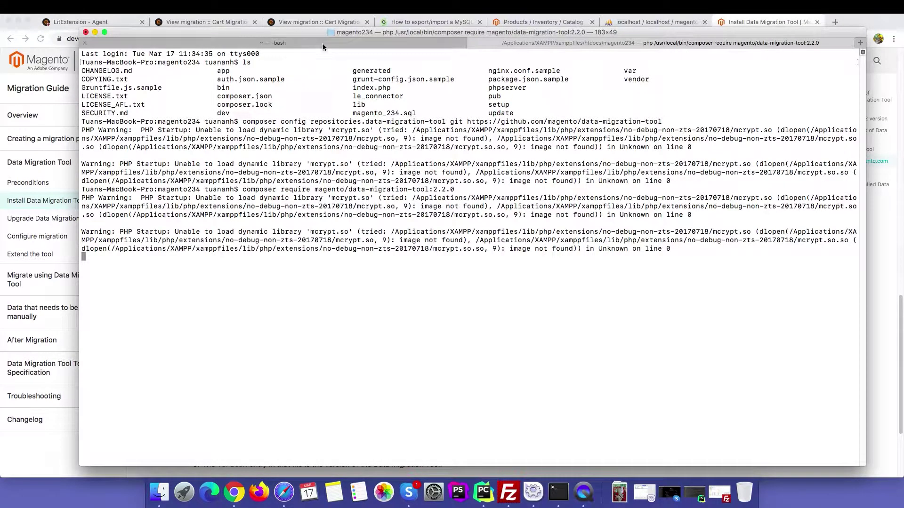
pyautogui.moveTo(243, 121); pyautogui.dragTo(662, 122)
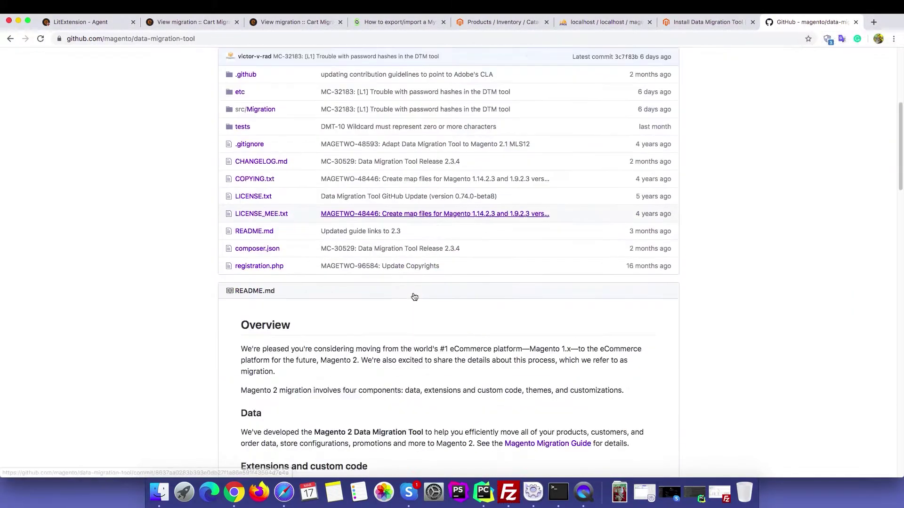
pyautogui.scroll(-5, 442, 299)
pyautogui.scroll(-8, 442, 299)
pyautogui.scroll(-10, 441, 299)
pyautogui.scroll(5, 384, 311)
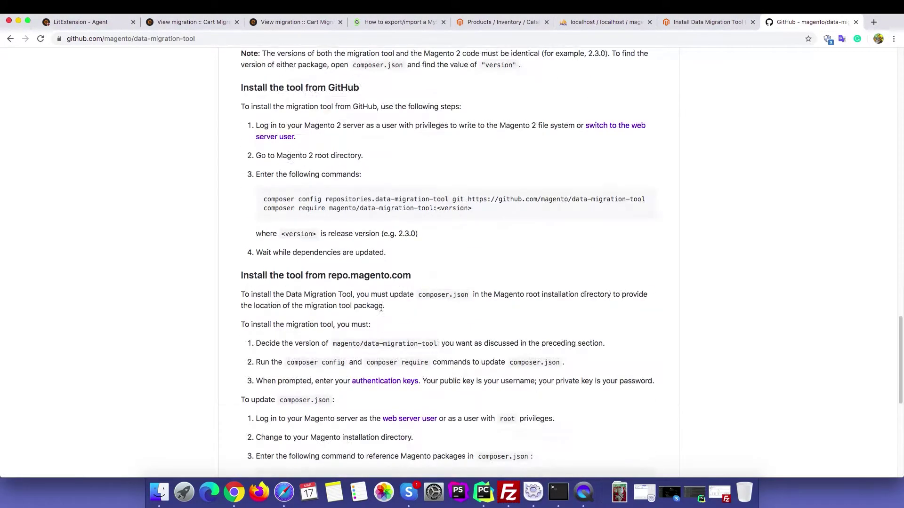
pyautogui.scroll(8, 385, 311)
pyautogui.scroll(10, 385, 310)
pyautogui.scroll(3, 385, 311)
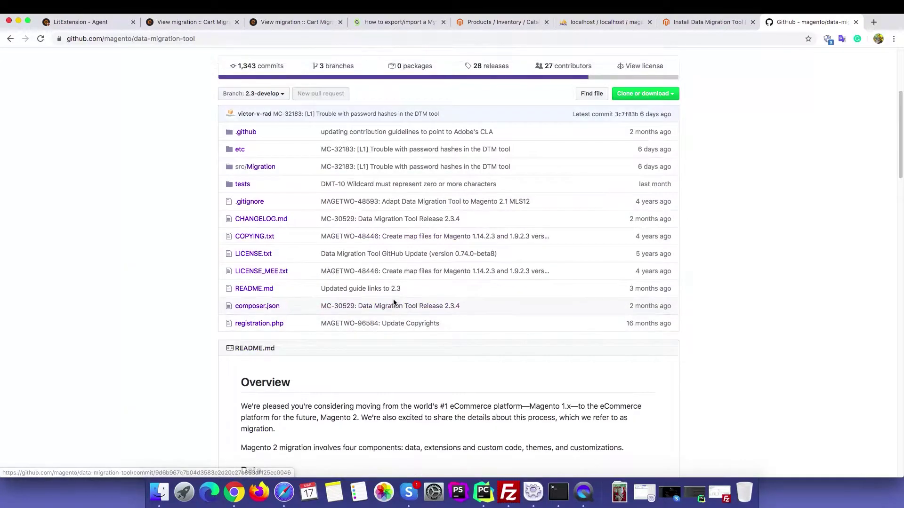
# - Read the data-migration-tool README, then return to DevDocs' 'Check version of installed Data Migration Tool'
pyautogui.click(557, 492)
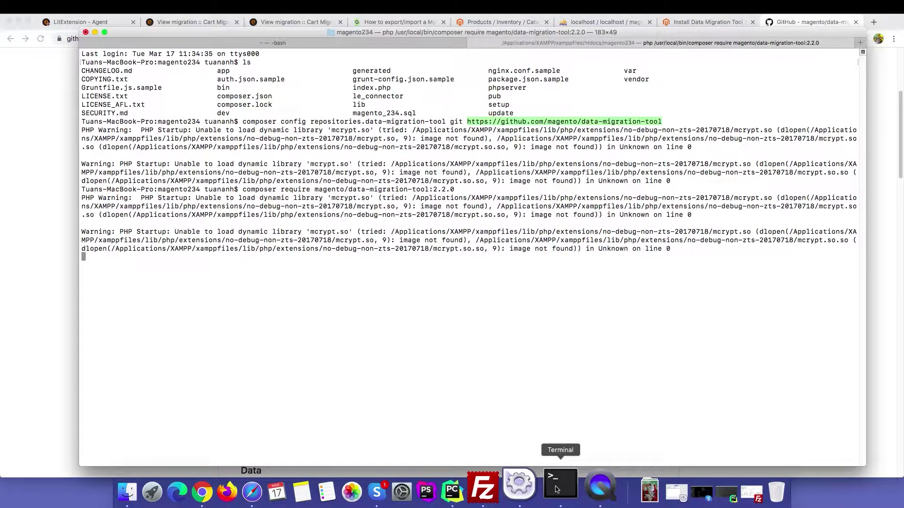
pyautogui.click(234, 492)
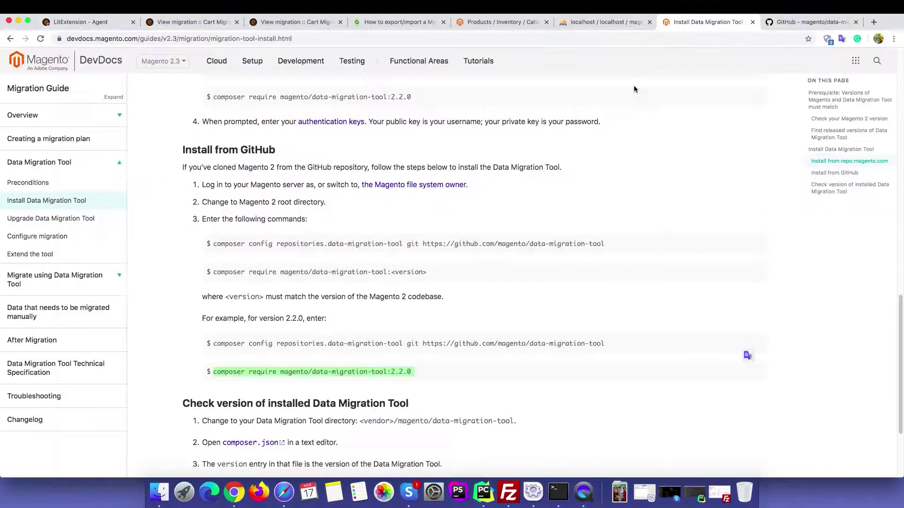
pyautogui.scroll(-3, 250, 302)
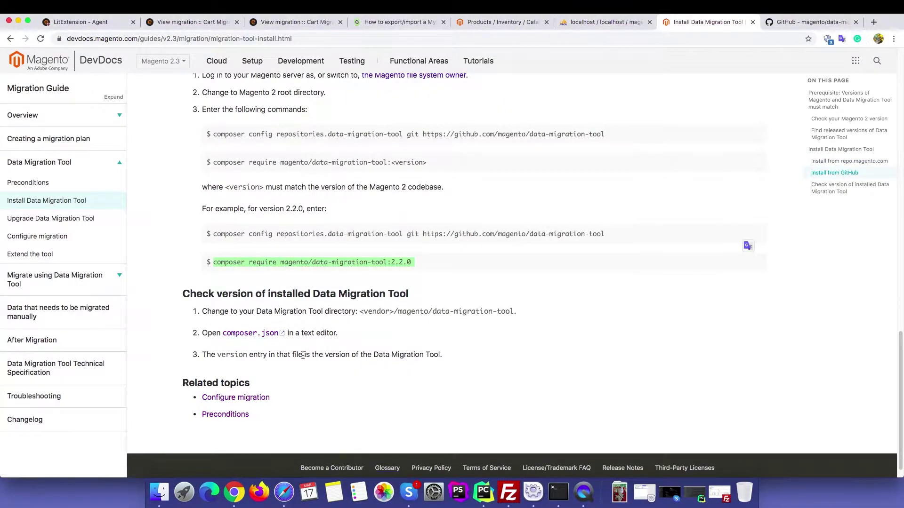
pyautogui.doubleClick(364, 355)
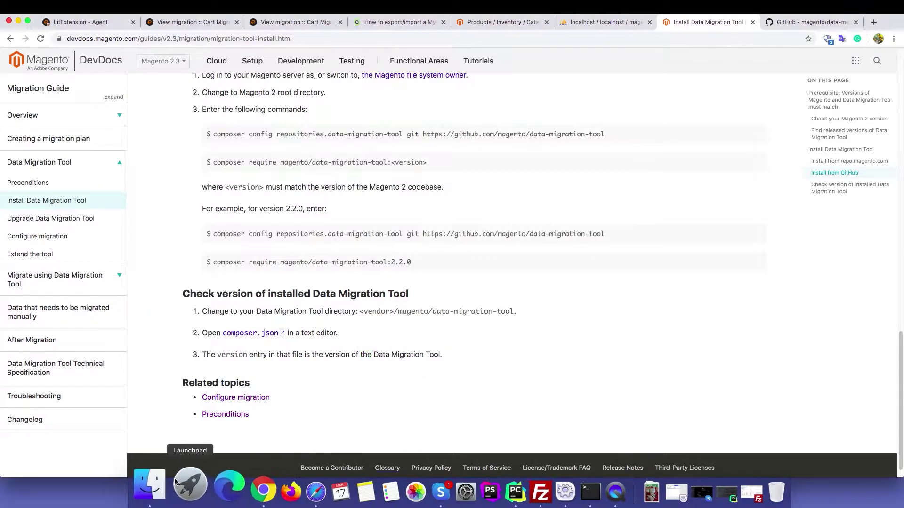
# - Open composer.json from vendor/magento/data-migration-tool in Sublime Text
pyautogui.click(170, 492)
pyautogui.doubleClick(515, 116)
pyautogui.doubleClick(463, 117)
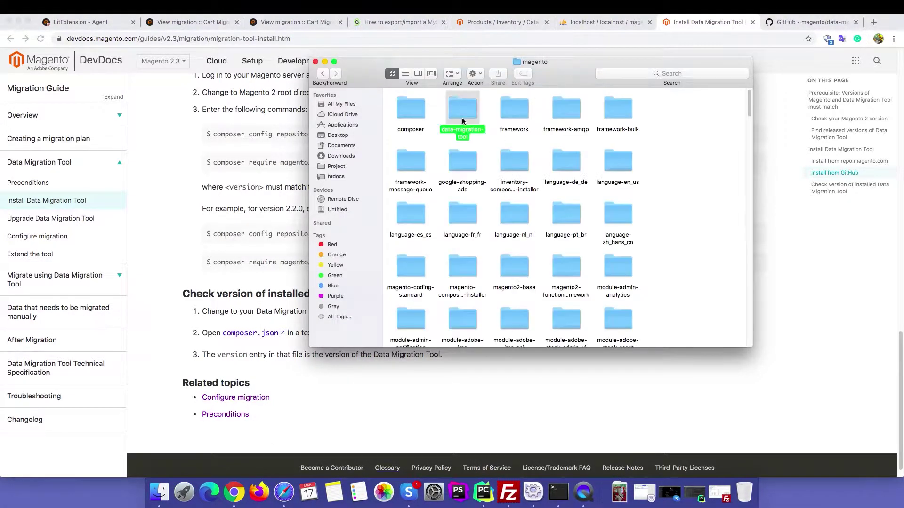
pyautogui.moveTo(553, 73); pyautogui.dragTo(678, 61)
pyautogui.rightClick(588, 106)
pyautogui.moveTo(609, 111)
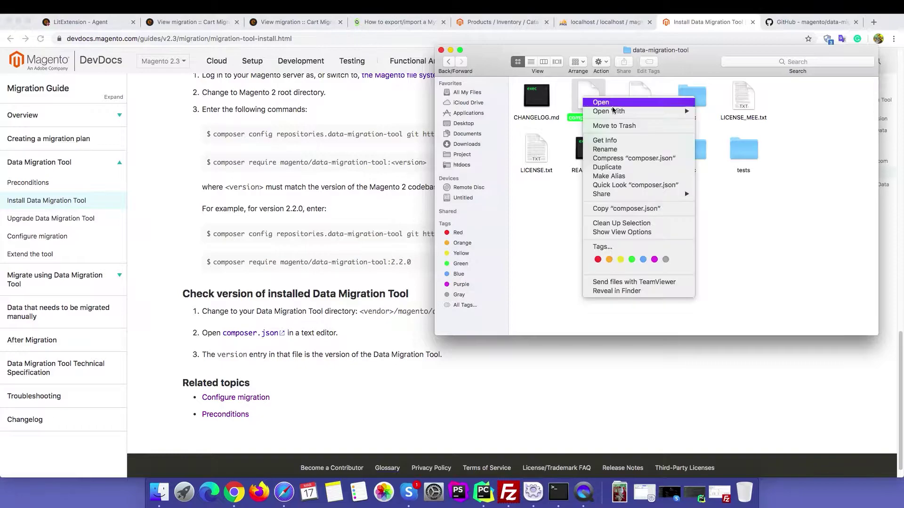
pyautogui.click(720, 114)
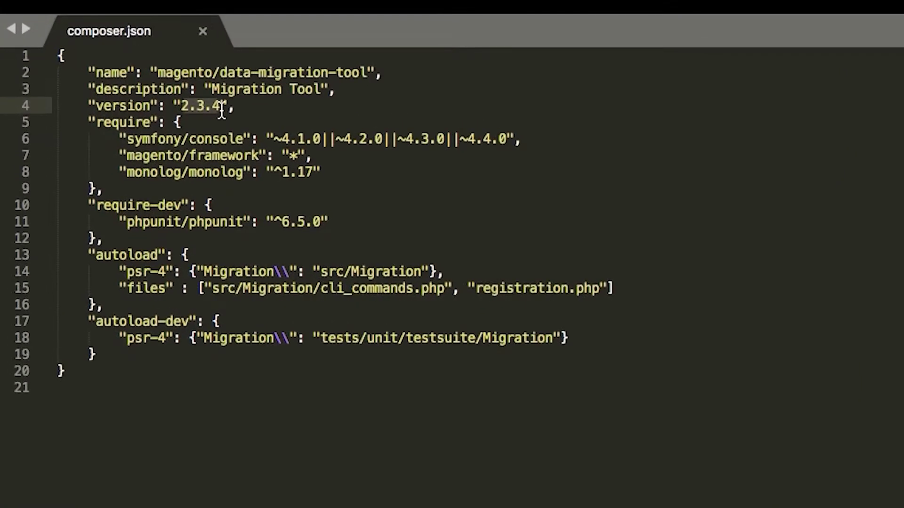
# - Confirm line 4 shows version 2.3.4, then close Sublime Text and Finder
pyautogui.moveTo(343, 90); pyautogui.dragTo(205, 89)
pyautogui.tripleClick(233, 105)
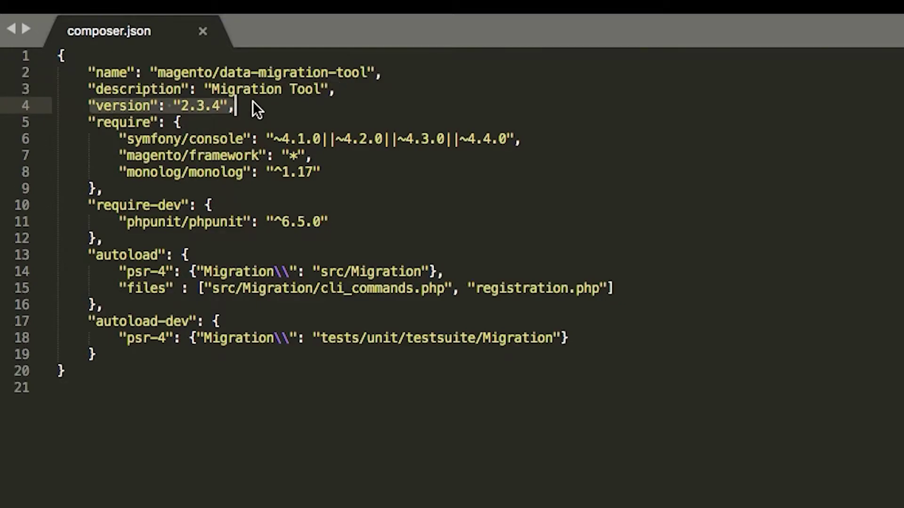
pyautogui.click(237, 105)
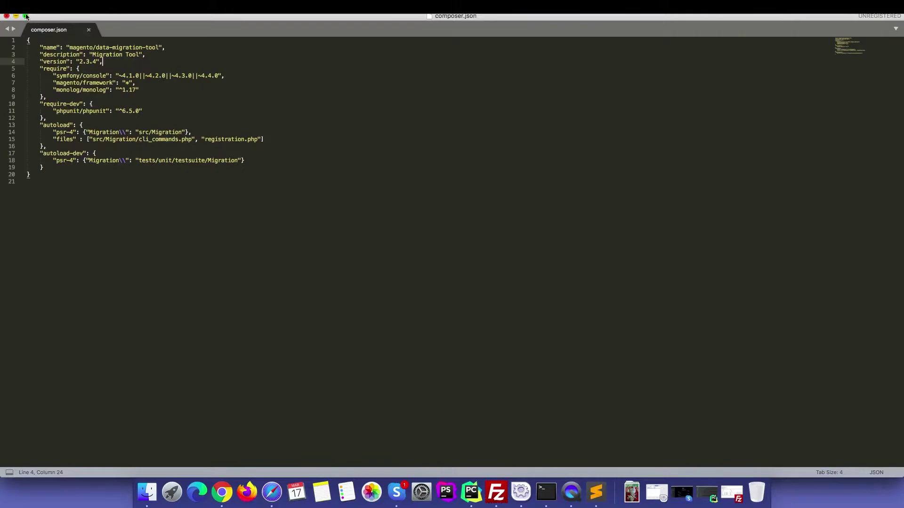
pyautogui.click(25, 16)
pyautogui.click(445, 55)
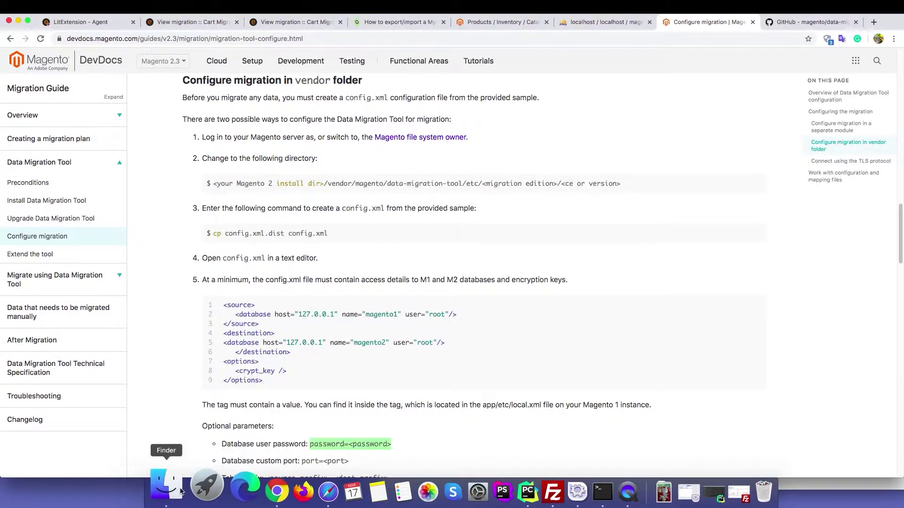
# - Open the 1.9.4.4 config.xml in Sublime Text and fill line 111's password placeholder
pyautogui.click(166, 487)
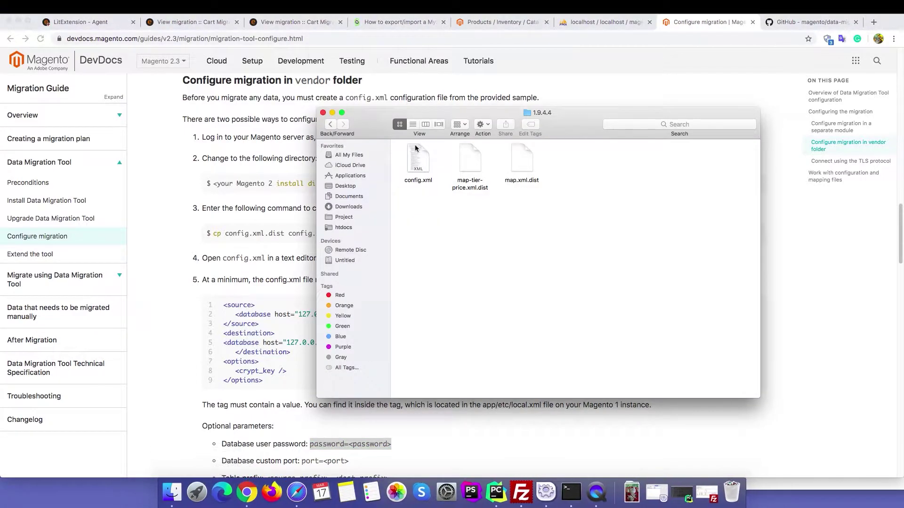
pyautogui.click(420, 163)
pyautogui.rightClick(421, 164)
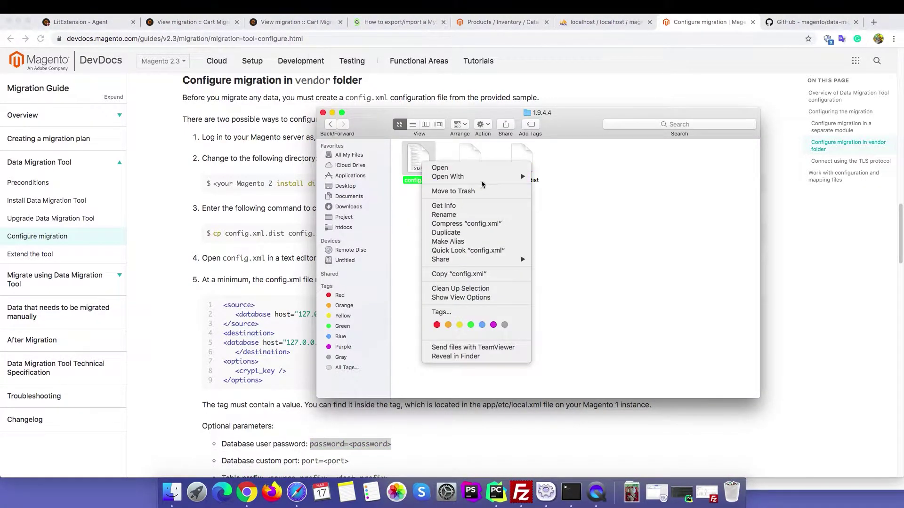
pyautogui.moveTo(448, 177)
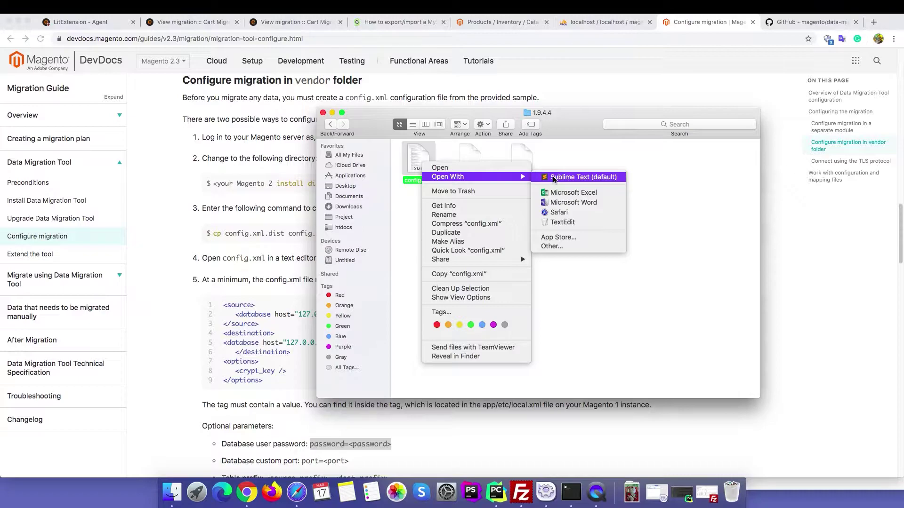
pyautogui.click(555, 178)
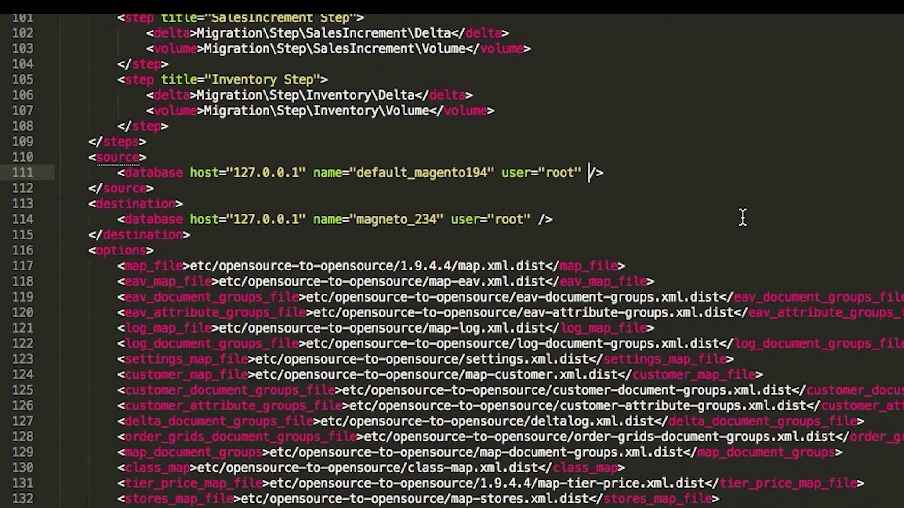
pyautogui.write('password=<password>')
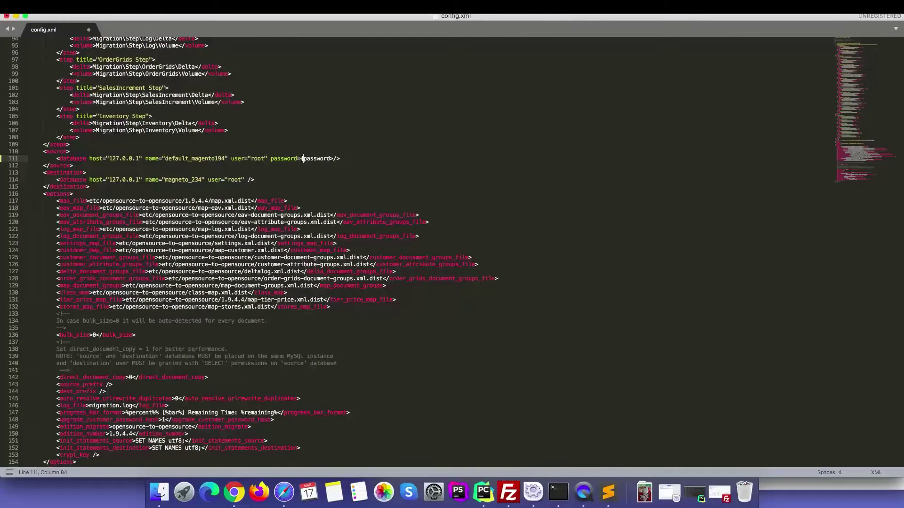
pyautogui.moveTo(302, 158); pyautogui.dragTo(338, 158)
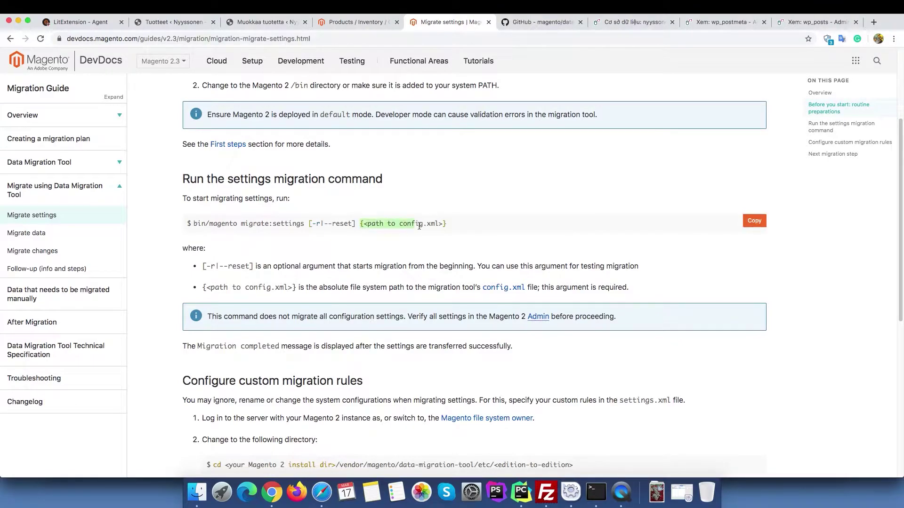
# - Run migrate:settings with the 1.9.4.4 config.xml, then migrate:data -r with it
pyautogui.click(479, 211)
pyautogui.click(595, 491)
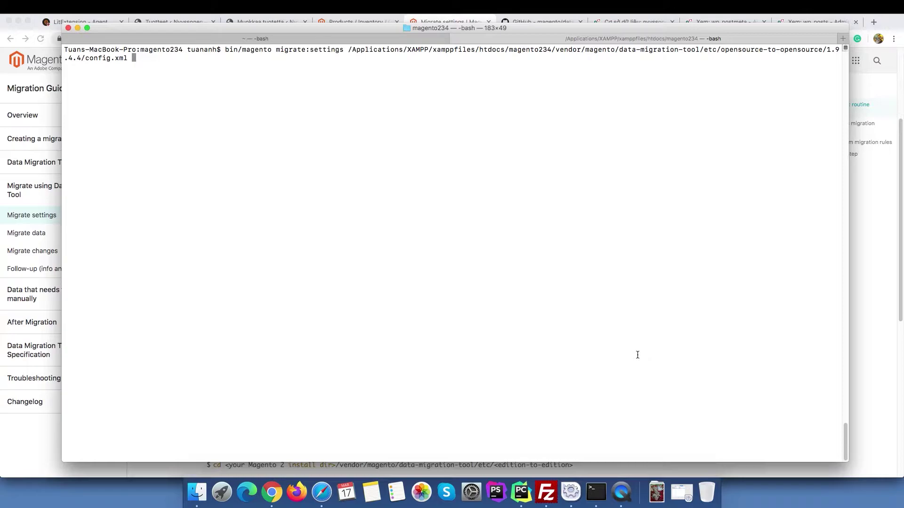
pyautogui.press('Return')
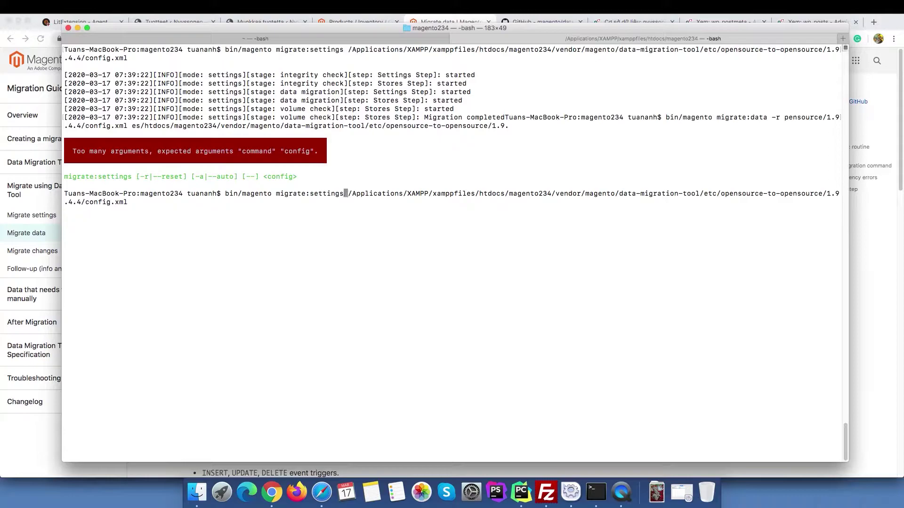
pyautogui.press('BackSpace')
pyautogui.press('BackSpace')
pyautogui.press('BackSpace')
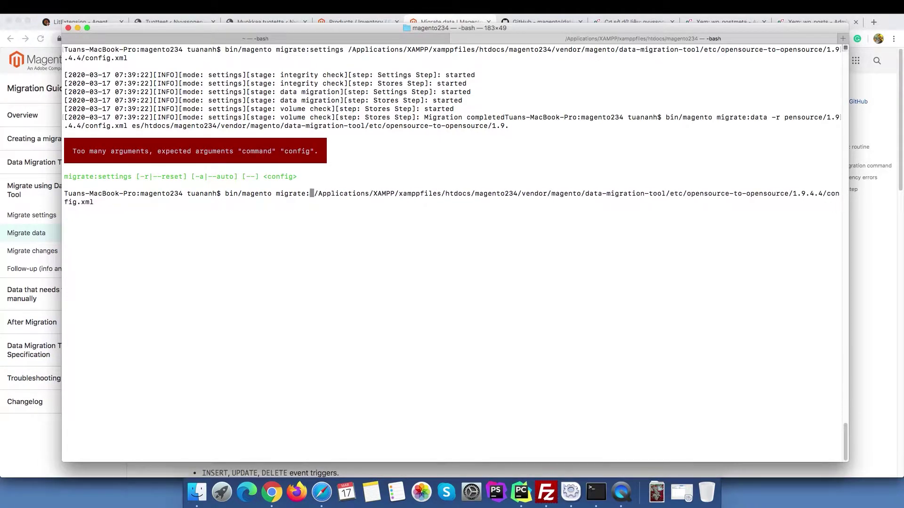
pyautogui.write('data -')
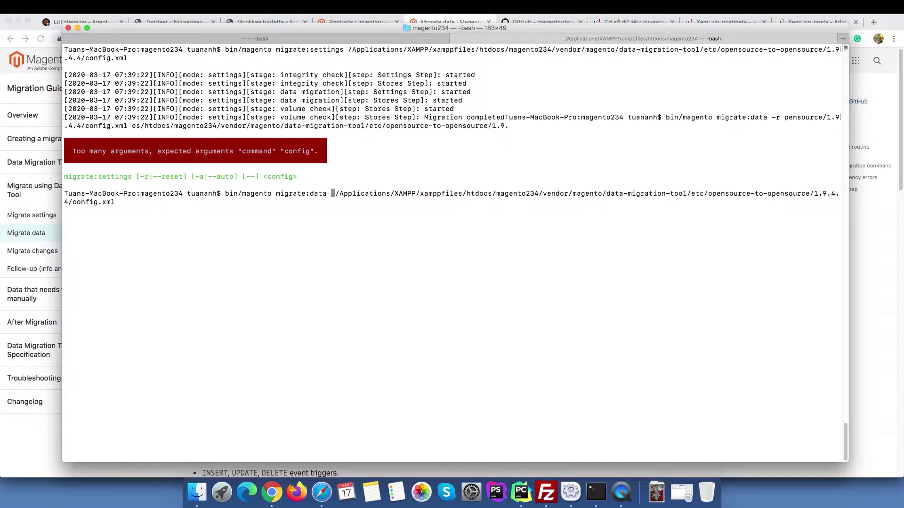
pyautogui.write('r')
pyautogui.press('Return')
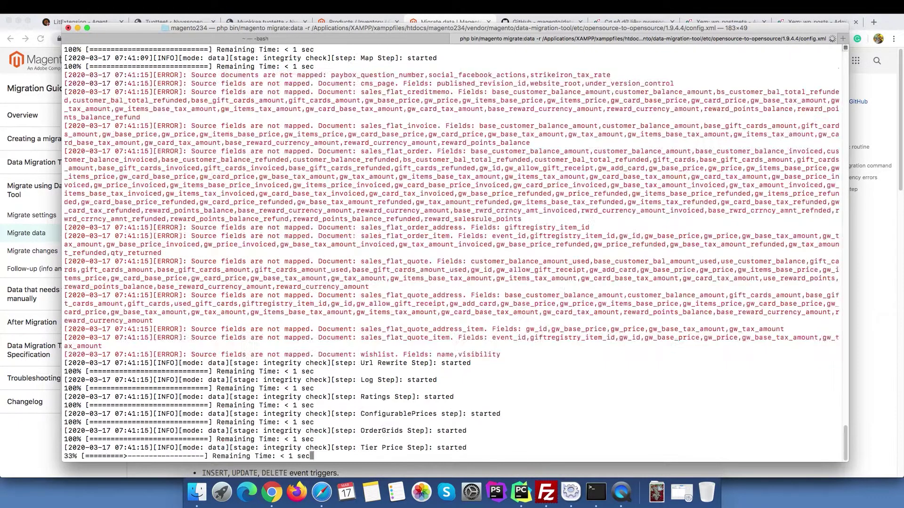
# - Open localhost/phpmyadmin and browse the magento_234 eav_attribute_set table
pyautogui.press('super+t')
pyautogui.write('localhost/')
pyautogui.press('Return')
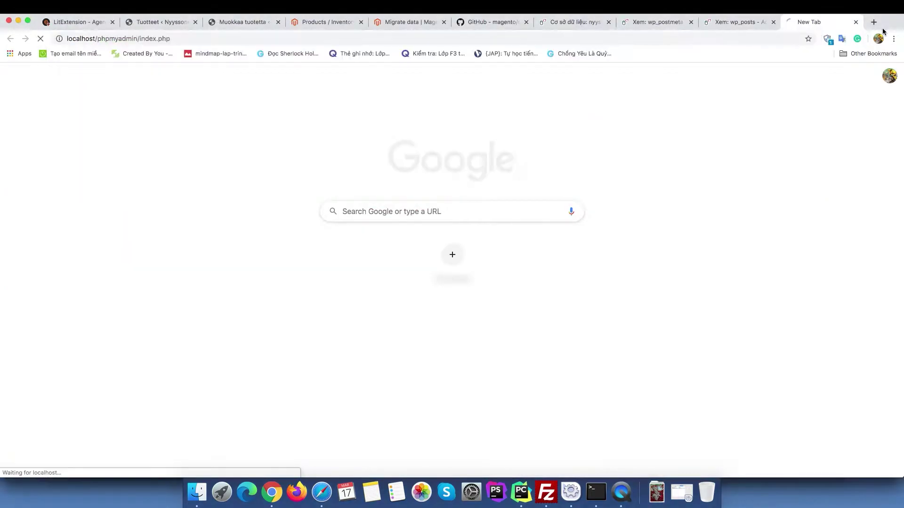
pyautogui.scroll(-10, 246, 230)
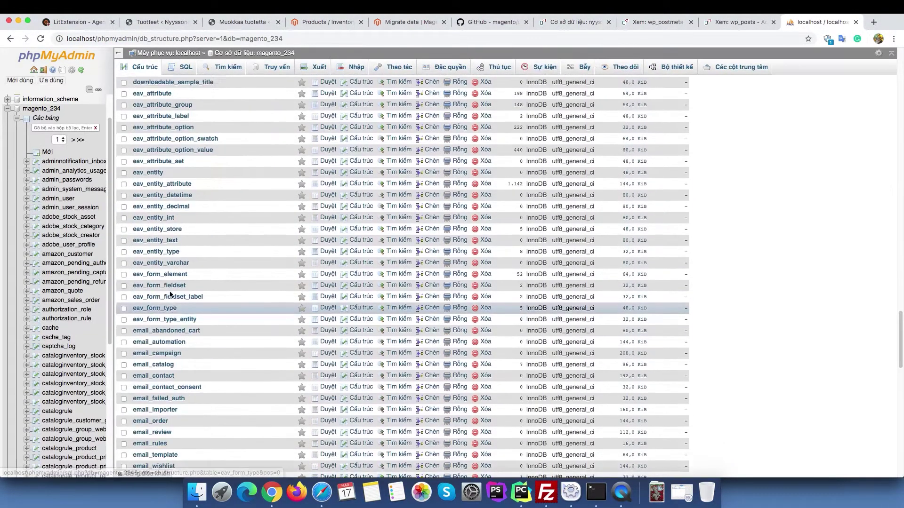
pyautogui.click(210, 176)
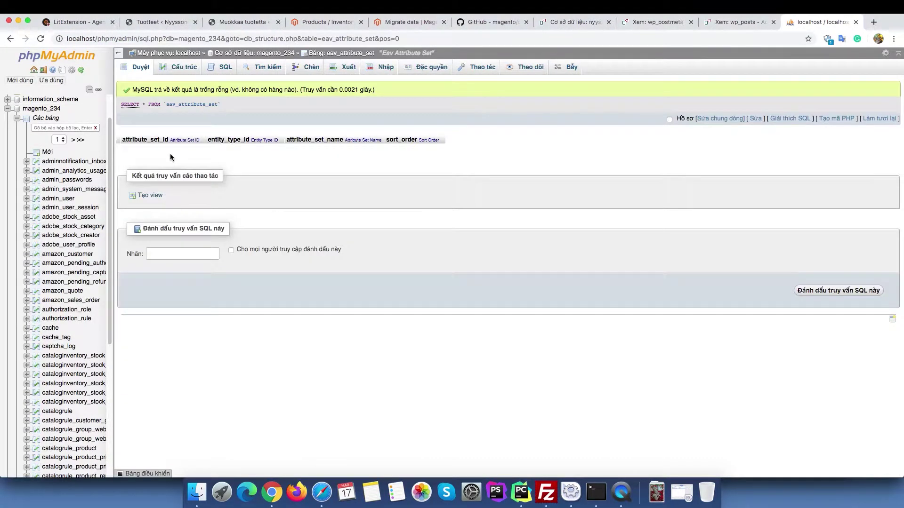
# - Rerun the data migration command in Terminal
pyautogui.press('super+Tab')
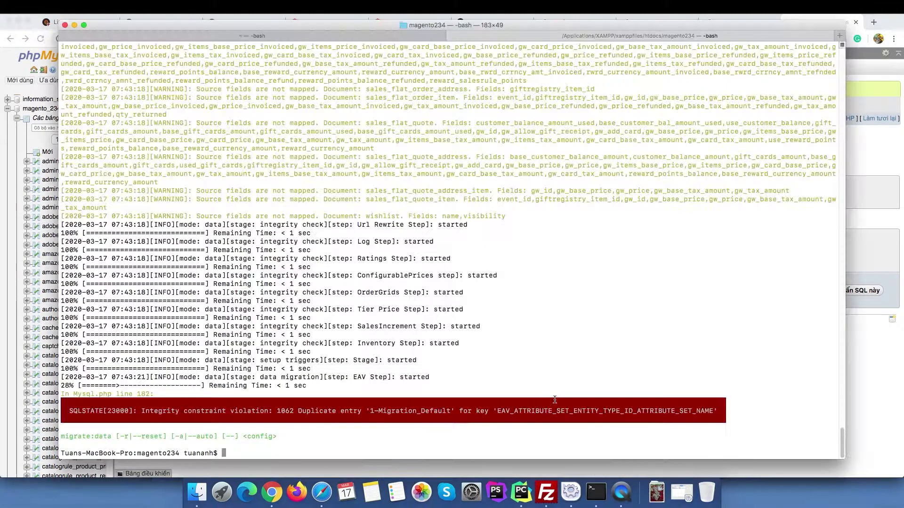
pyautogui.press('Up')
pyautogui.press('Return')
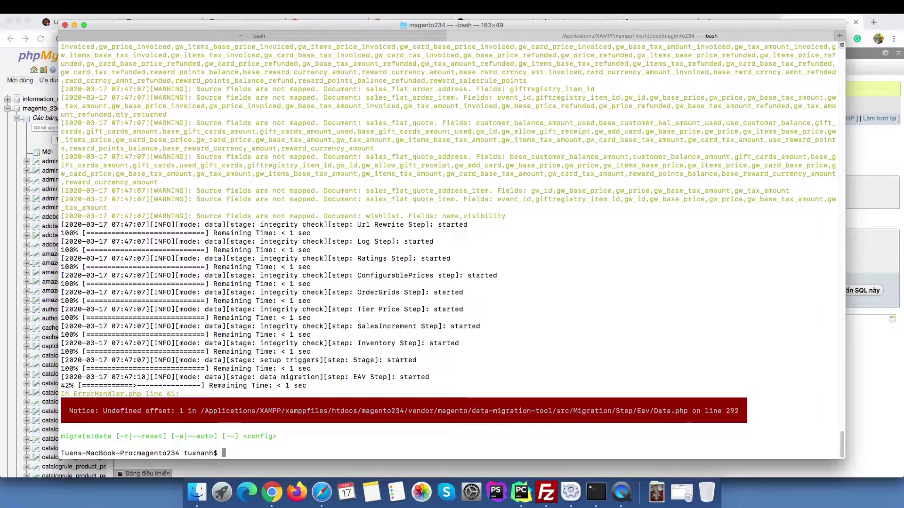
# - Browse eav_attribute_group and go to its last page of rows
pyautogui.press('super+Tab')
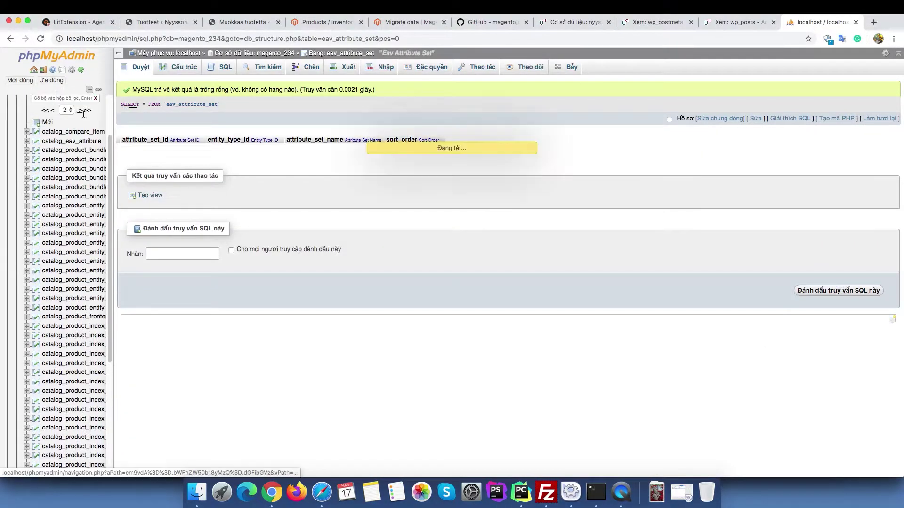
pyautogui.scroll(-5, 99, 251)
pyautogui.scroll(-10, 100, 252)
pyautogui.scroll(-5, 99, 252)
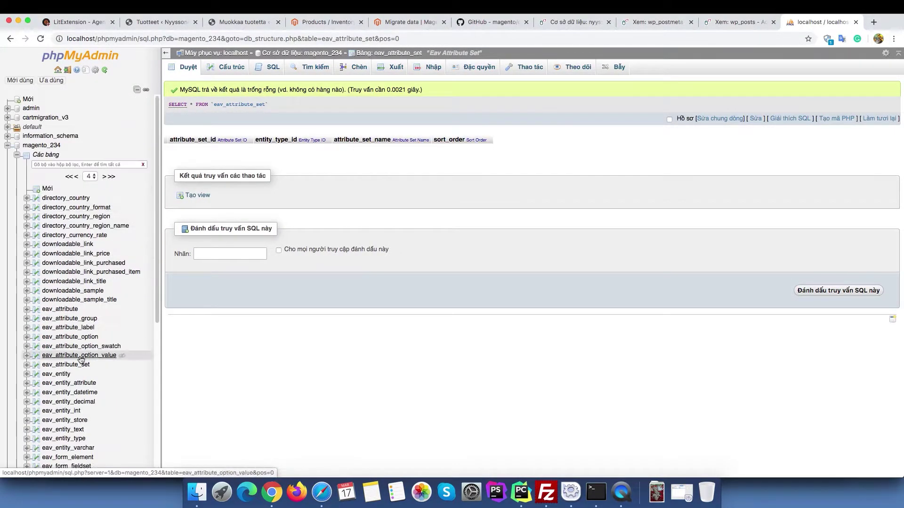
pyautogui.click(70, 291)
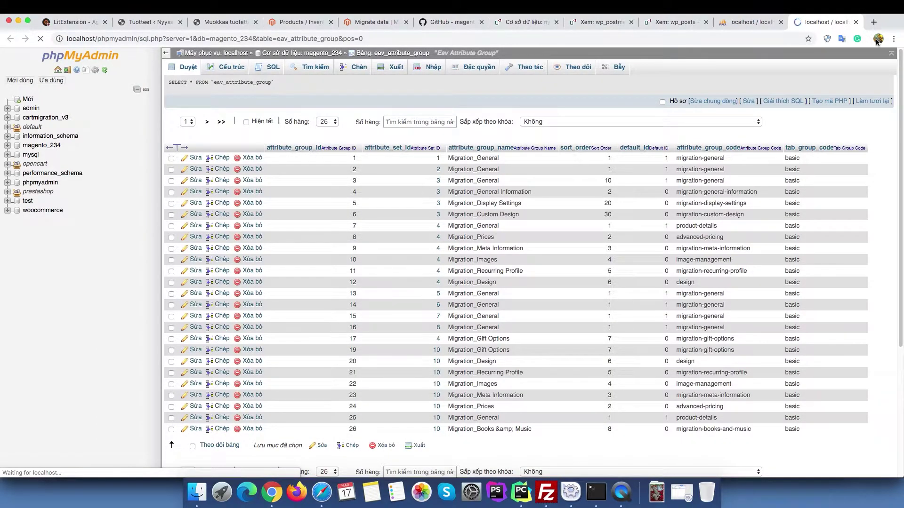
pyautogui.scroll(-4, 263, 265)
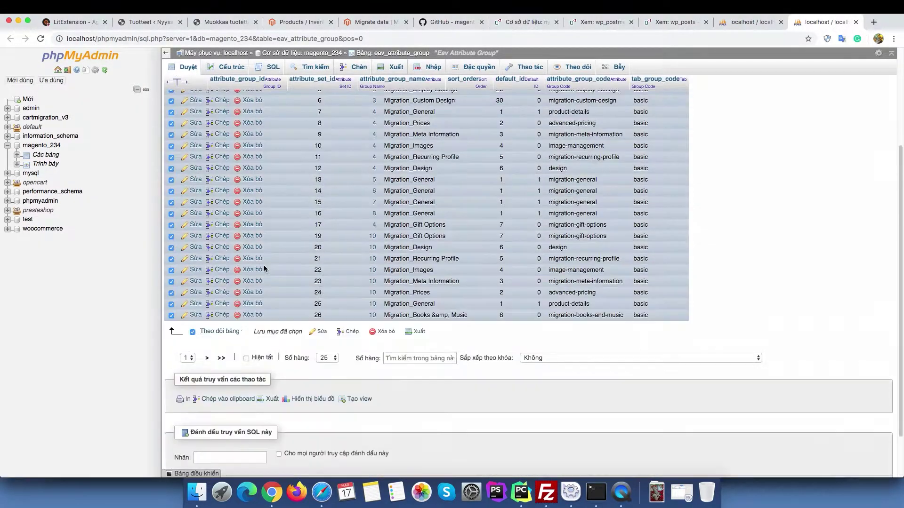
pyautogui.scroll(5, 338, 214)
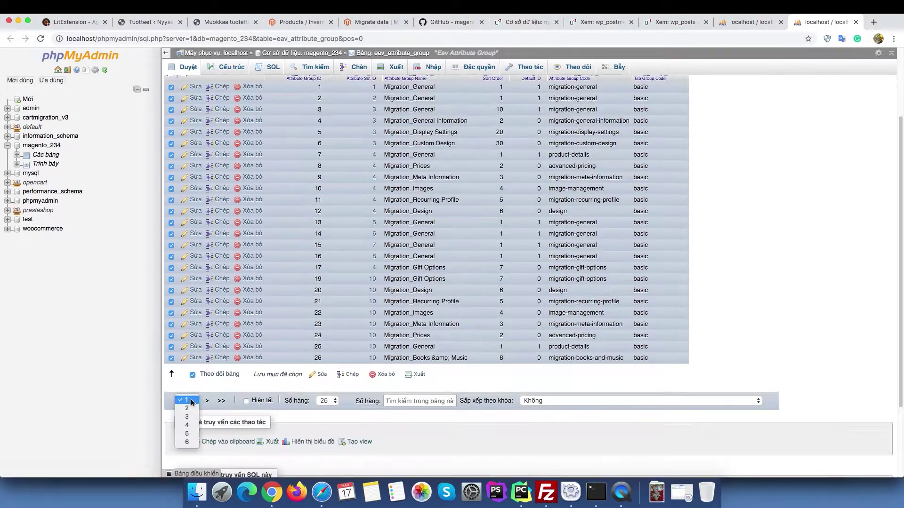
pyautogui.click(525, 67)
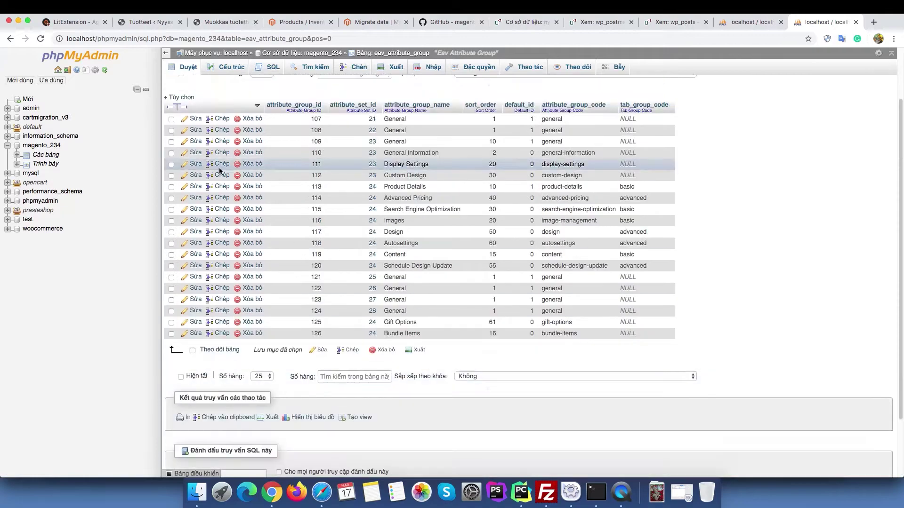
pyautogui.click(593, 486)
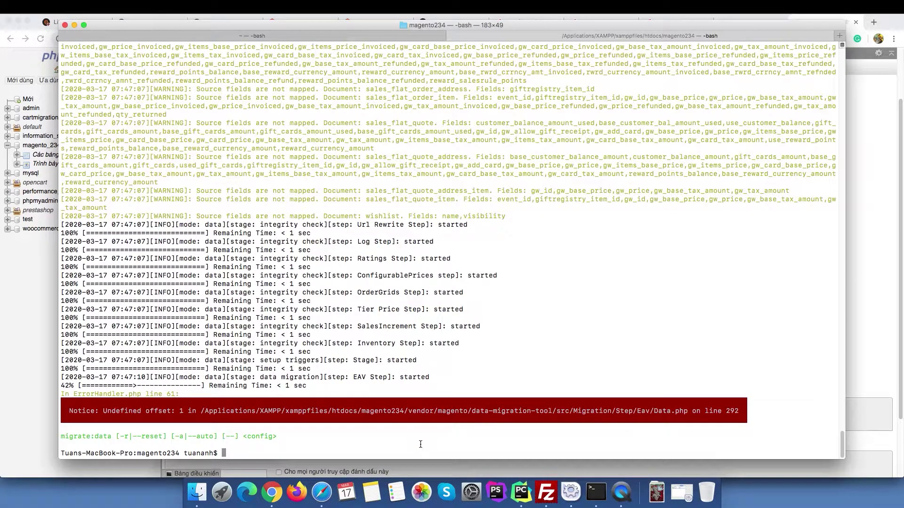
# - Rerun migrate:data -r -a with config.xml, then check the tool's Migration folder in Finder
pyautogui.press('Up')
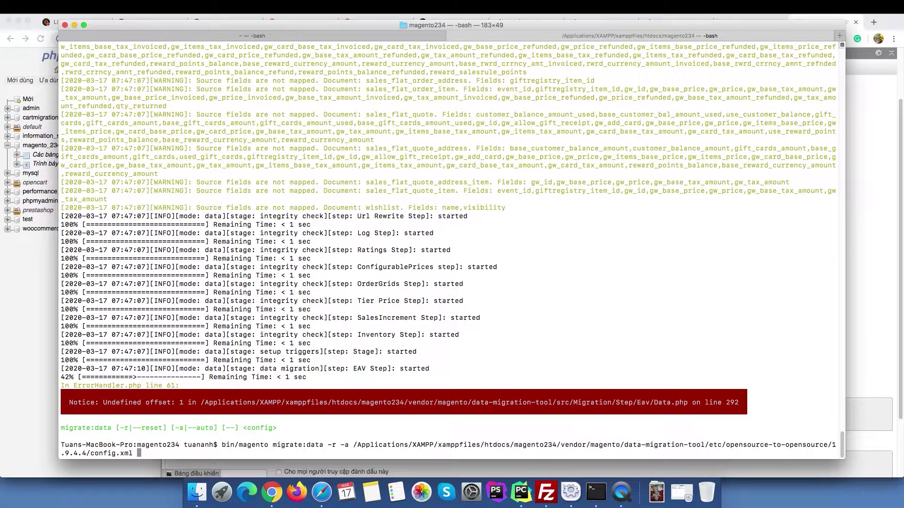
pyautogui.press('Return')
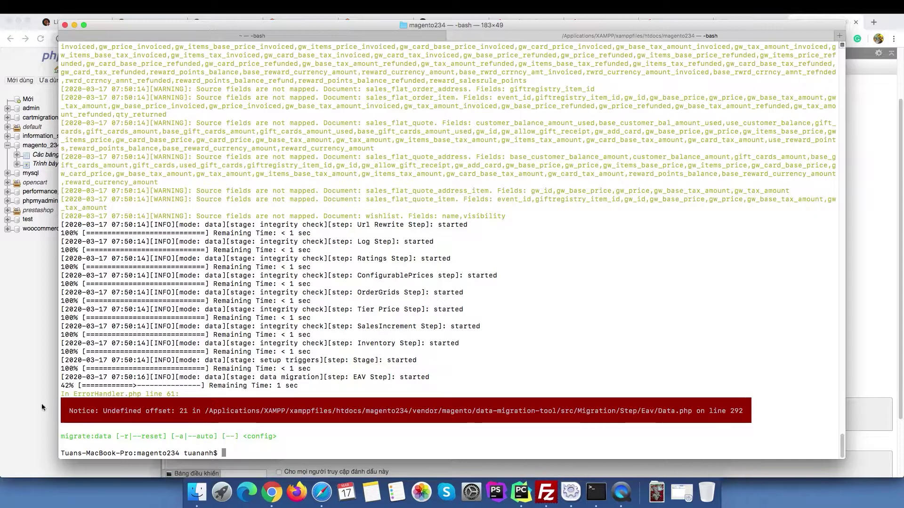
pyautogui.click(196, 493)
pyautogui.click(321, 74)
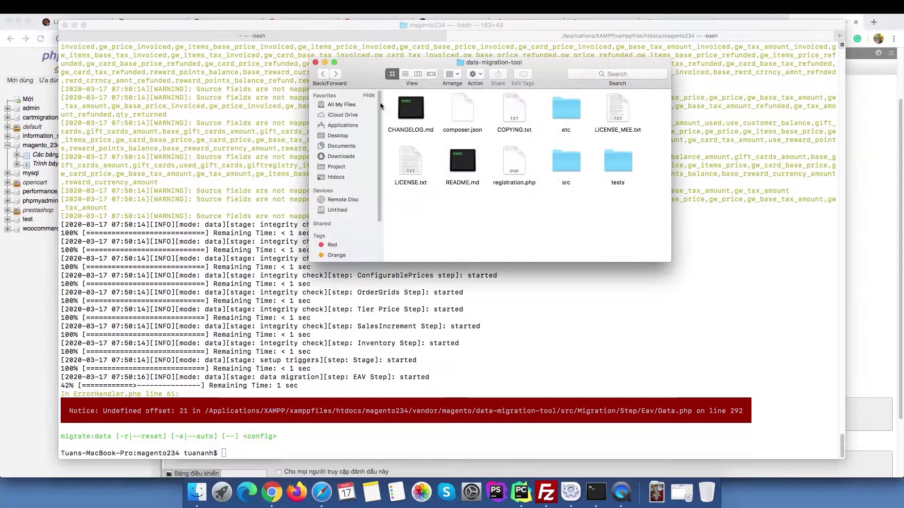
pyautogui.click(321, 74)
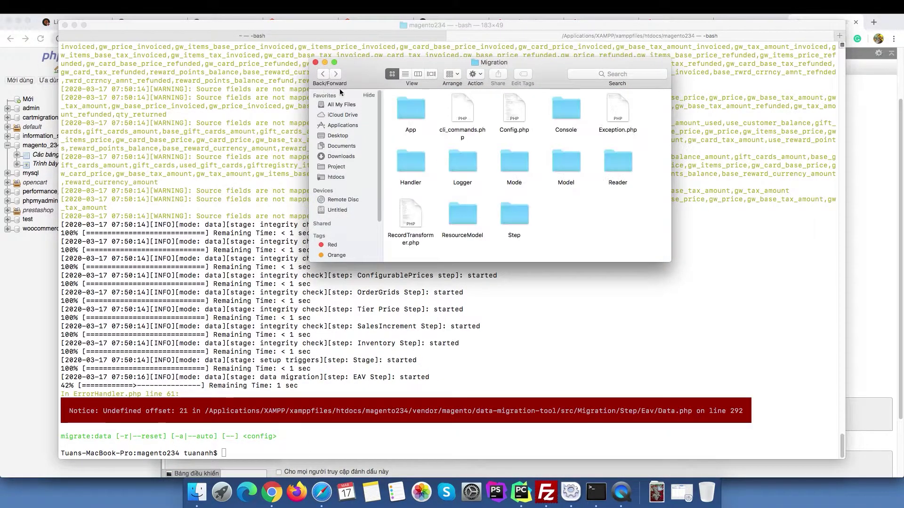
pyautogui.click(321, 75)
pyautogui.click(514, 282)
pyautogui.click(272, 492)
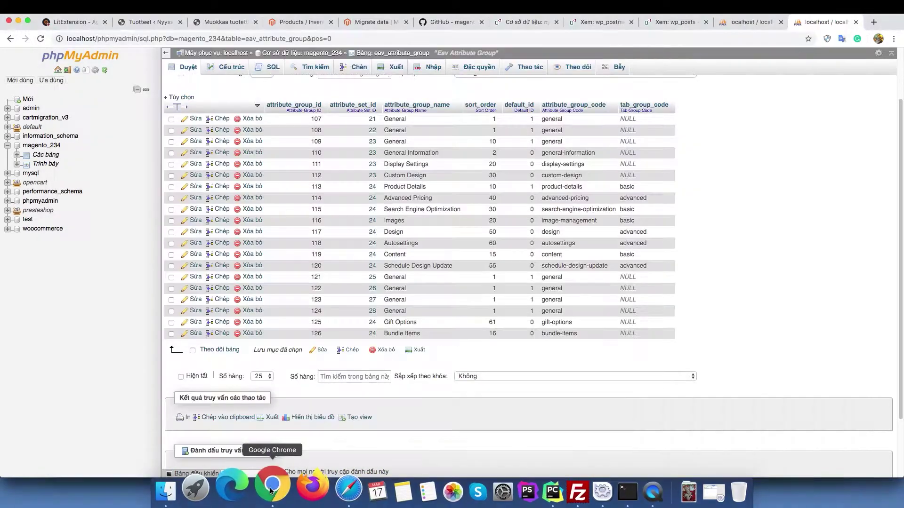
pyautogui.click(195, 492)
pyautogui.click(626, 492)
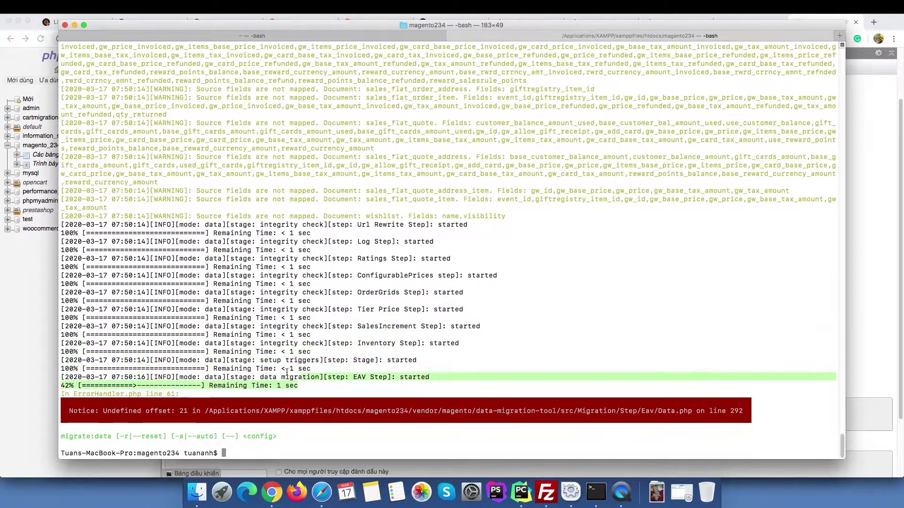
# - Restore magento_234 from magento234.sql and rerun migrate:settings with the corrected config path
pyautogui.press('super+v')
pyautogui.press('Up')
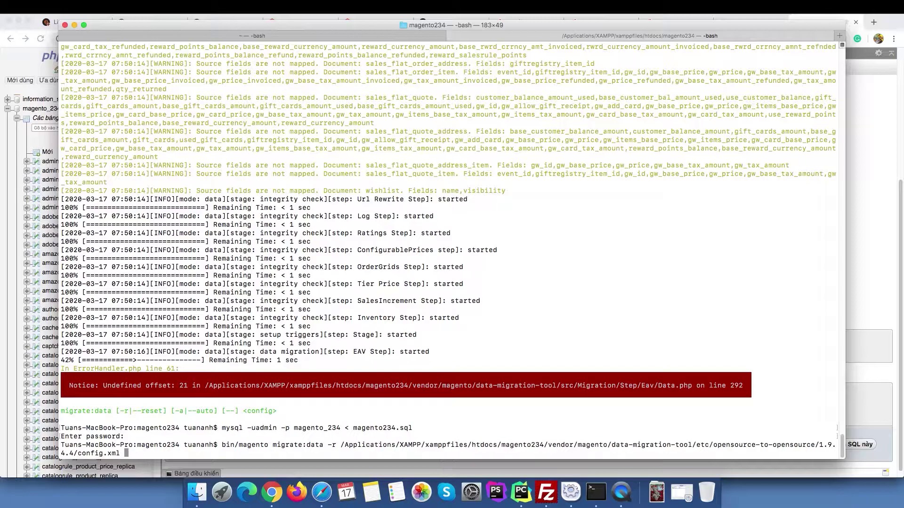
pyautogui.press('Up')
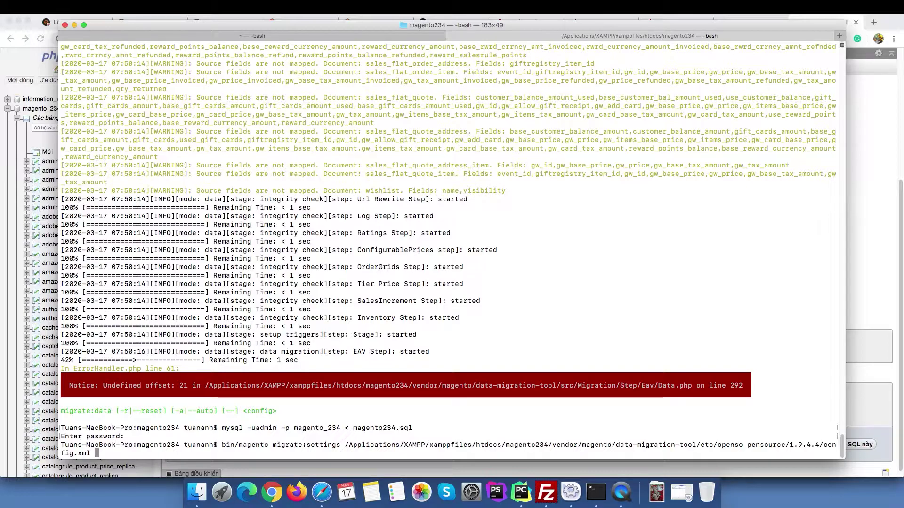
pyautogui.press('Up')
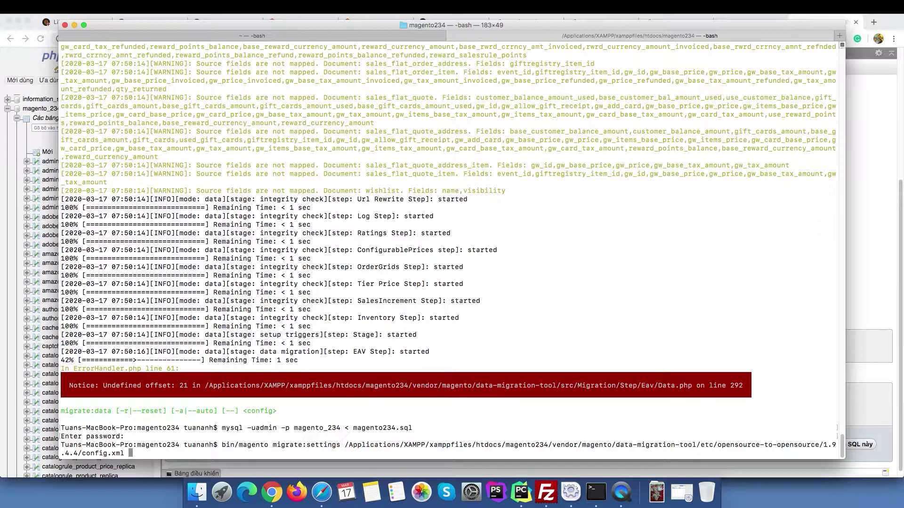
pyautogui.press('Return')
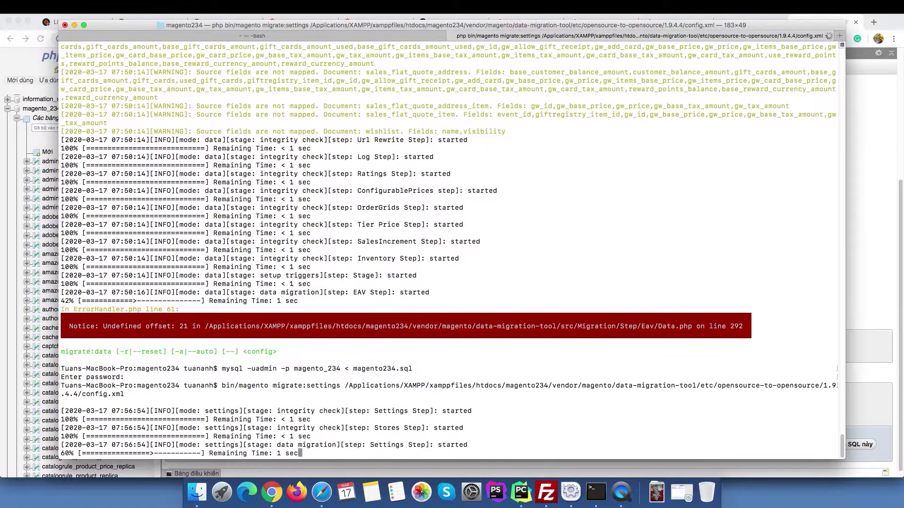
# - Restart the full data migration with migrate:data -r -a
pyautogui.press('Up')
pyautogui.press('Up')
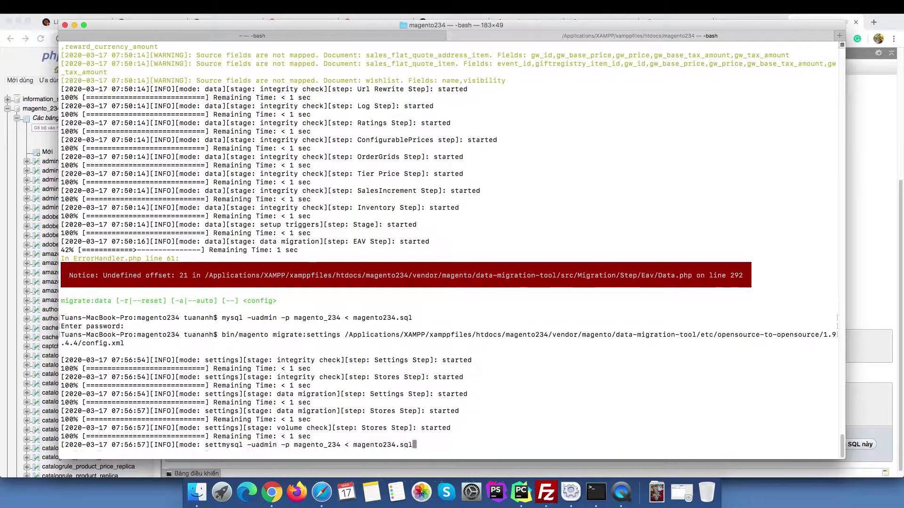
pyautogui.press('Up')
pyautogui.press('Up')
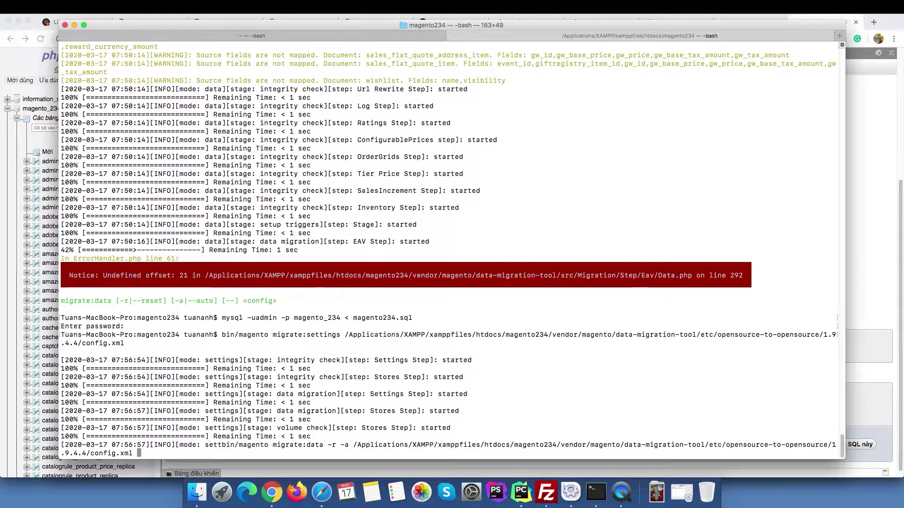
pyautogui.press('Return')
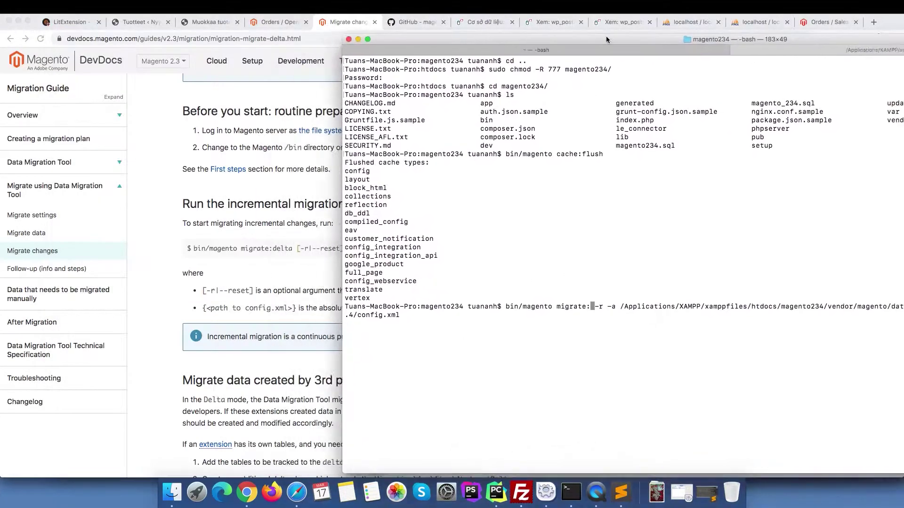
pyautogui.write('delta')
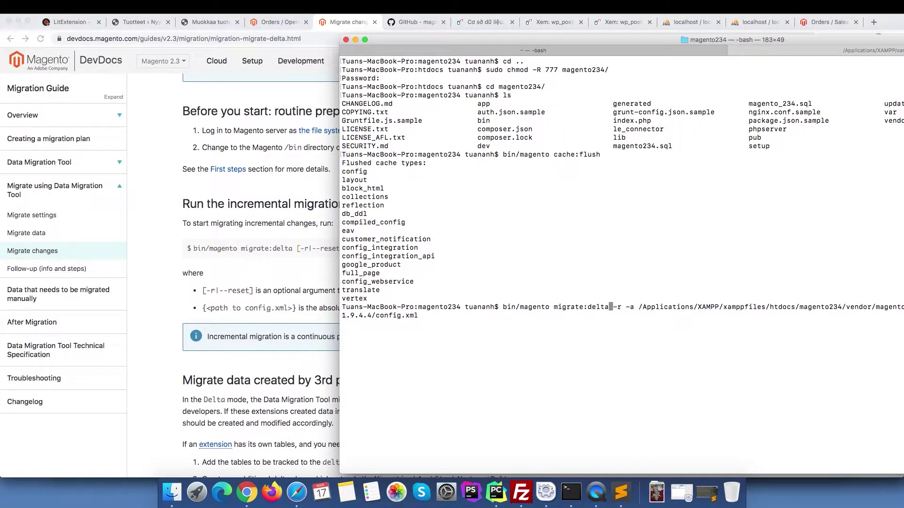
# - Run migrate:delta -r -a with config.xml until Inventory completes, then stop it with Ctrl+C
pyautogui.press('Return')
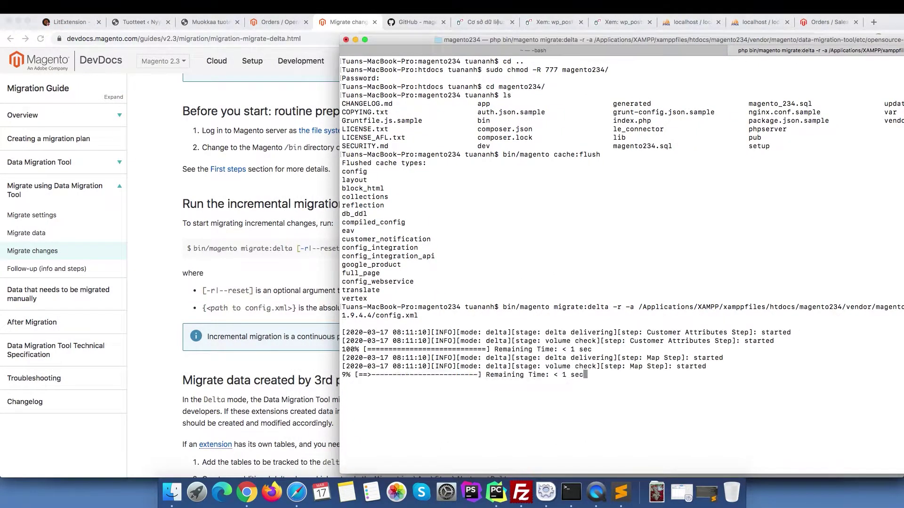
pyautogui.moveTo(534, 40); pyautogui.dragTo(434, 17)
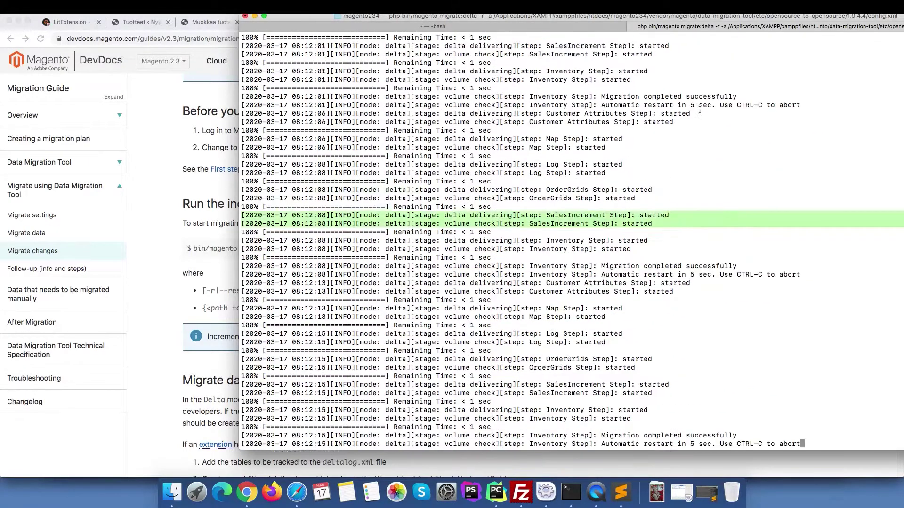
pyautogui.hotkey('ctrl', 'c')
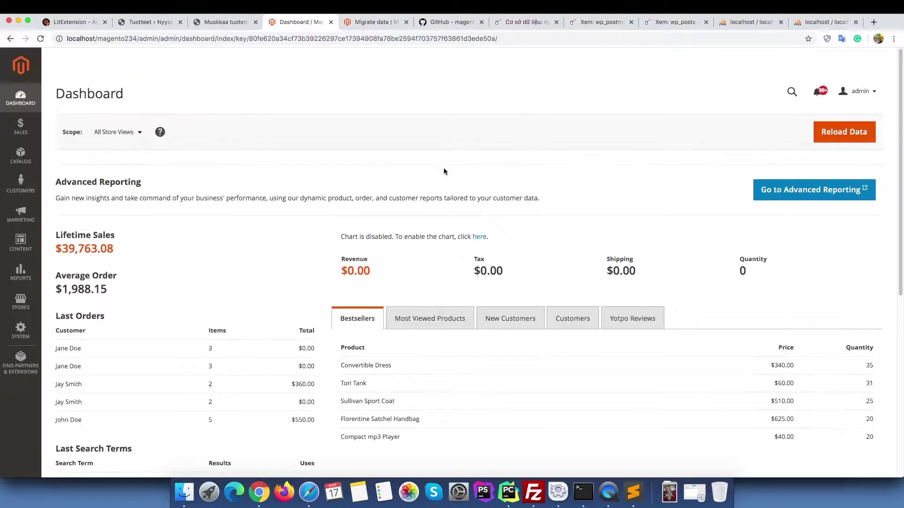
# - Open Magento 2's Catalog > Products grid and view the second page of migrated products
pyautogui.click(21, 156)
pyautogui.click(91, 100)
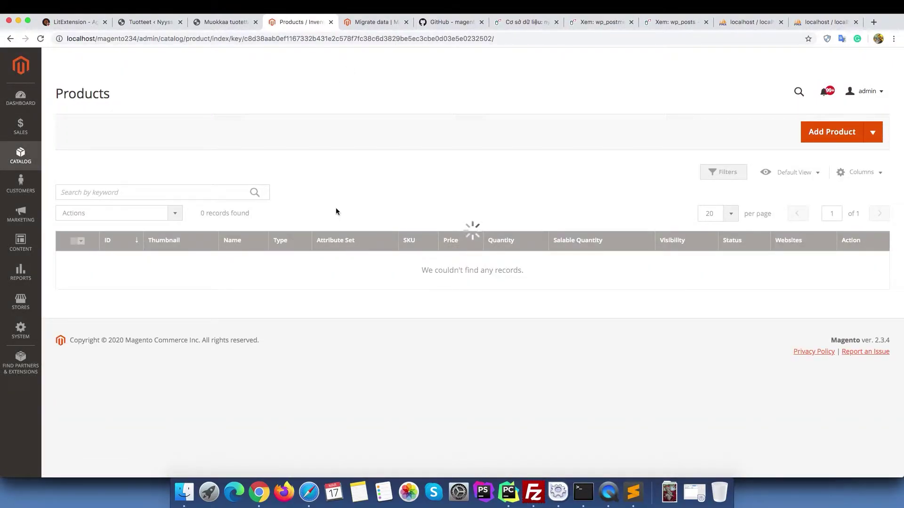
pyautogui.scroll(-5, 327, 182)
pyautogui.scroll(5, 327, 183)
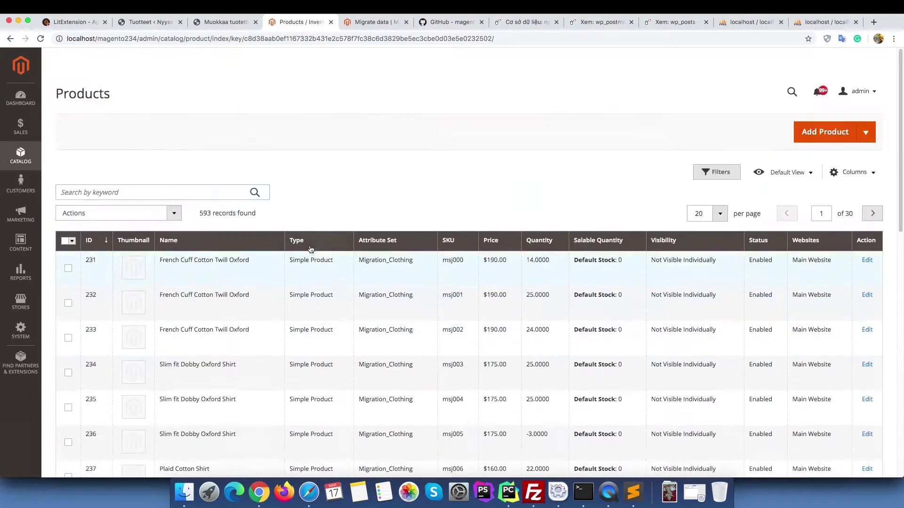
pyautogui.scroll(-2, 332, 185)
pyautogui.scroll(-10, 335, 205)
pyautogui.scroll(5, 269, 195)
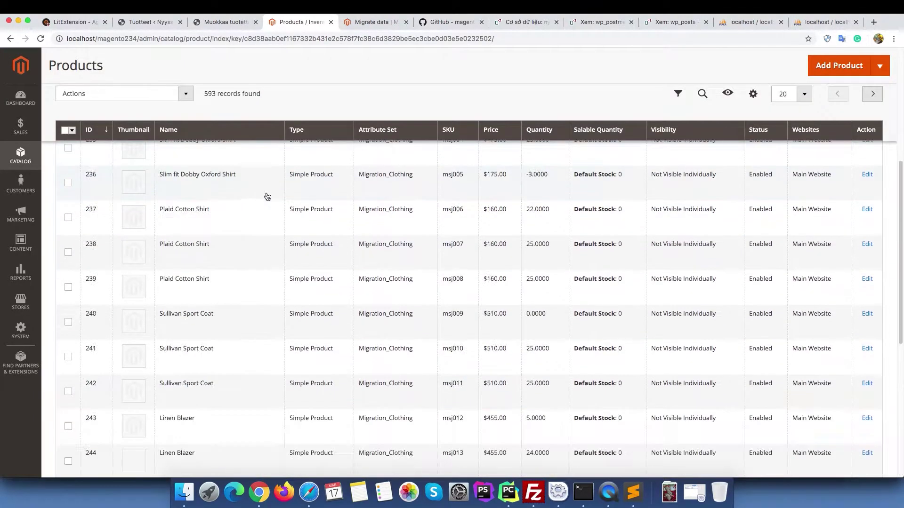
pyautogui.scroll(8, 269, 195)
pyautogui.click(873, 213)
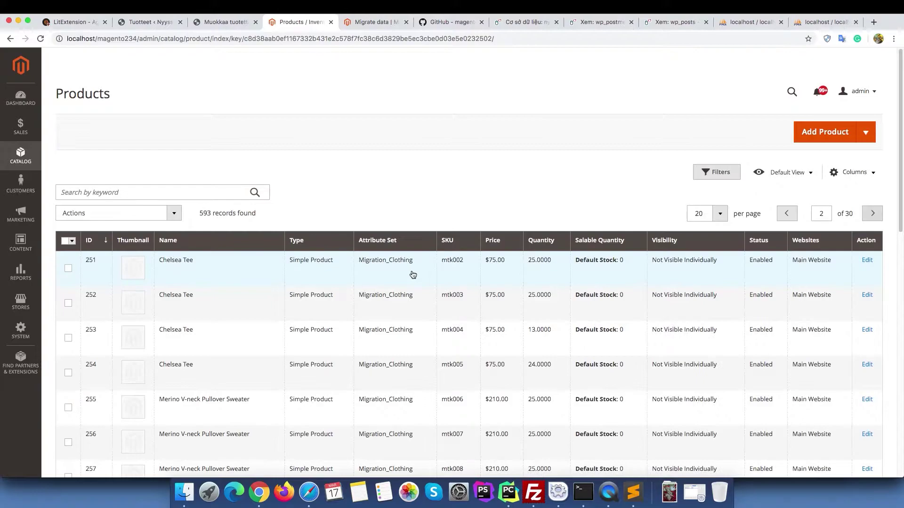
pyautogui.scroll(-10, 412, 275)
pyautogui.scroll(10, 412, 274)
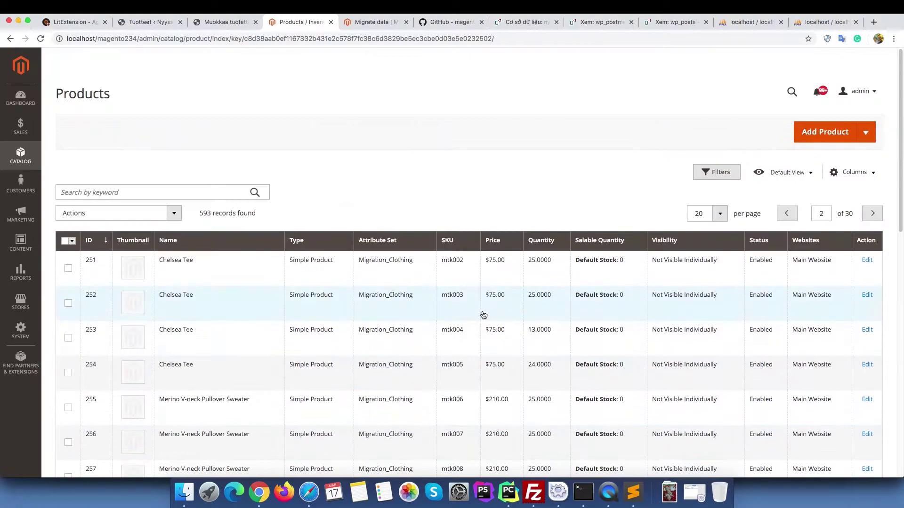
# - Check a product's images in Magento 1, then open Magento 2's All Customers grid
pyautogui.hotkey('ctrl', 'Tab')
pyautogui.click(31, 207)
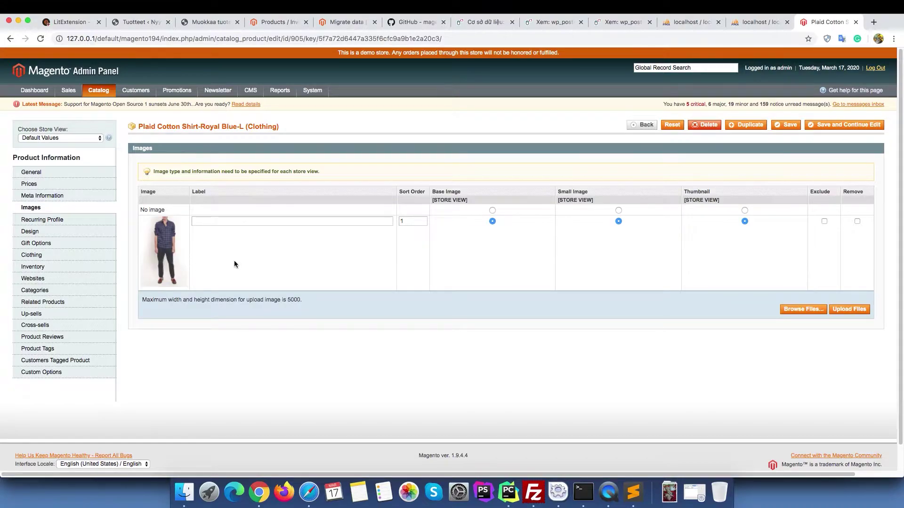
pyautogui.scroll(-1, 234, 260)
pyautogui.scroll(1, 262, 254)
pyautogui.click(279, 23)
pyautogui.scroll(3, 452, 282)
pyautogui.click(20, 184)
pyautogui.click(77, 101)
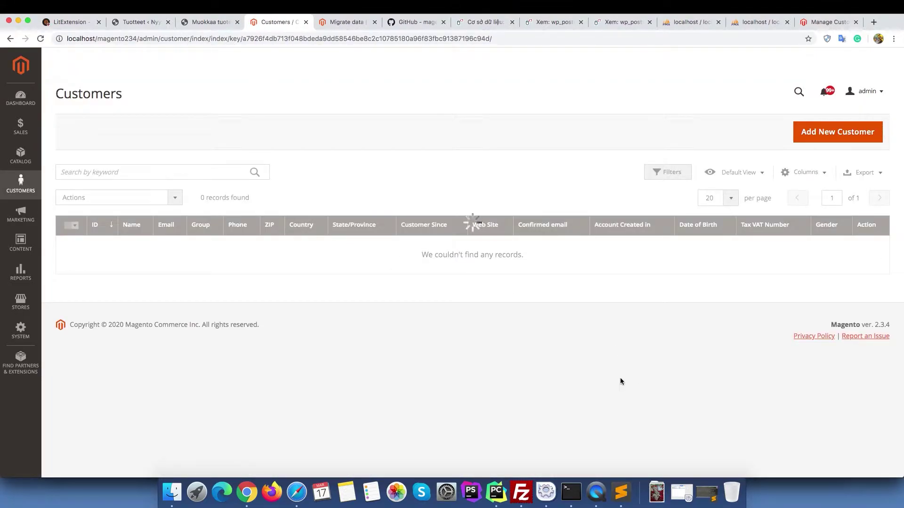
# - Compare Magento 2's empty customer list with Magento 1's 53 customers, glancing at phpMyAdmin
pyautogui.hotkey('ctrl', '9')
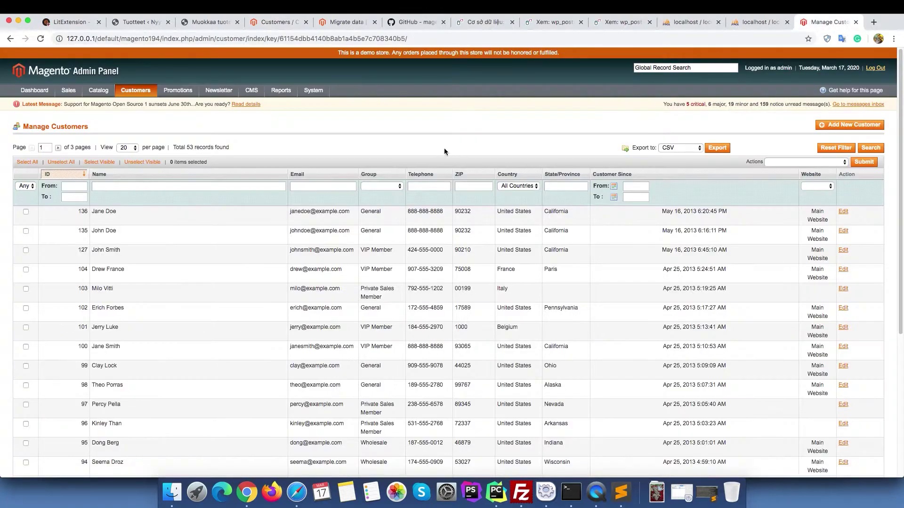
pyautogui.scroll(-5, 445, 148)
pyautogui.scroll(3, 402, 197)
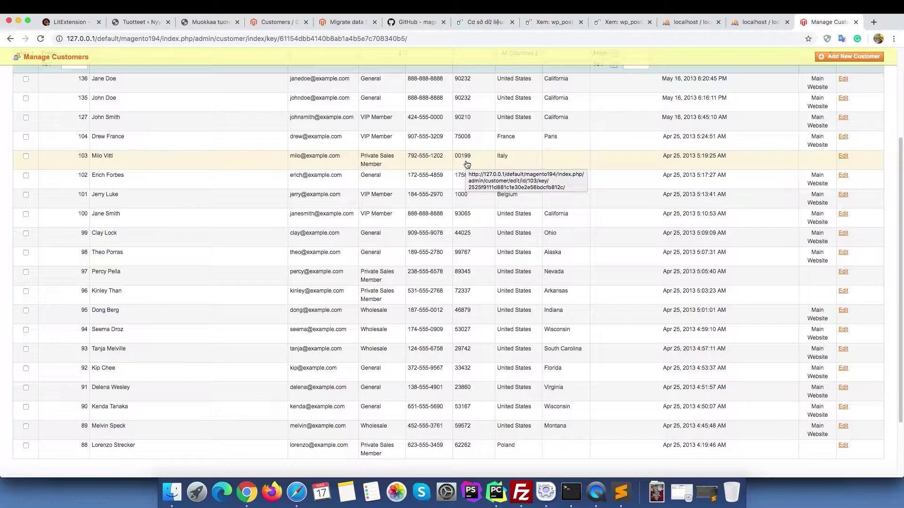
pyautogui.scroll(5, 467, 163)
pyautogui.moveTo(135, 57)
pyautogui.click(145, 70)
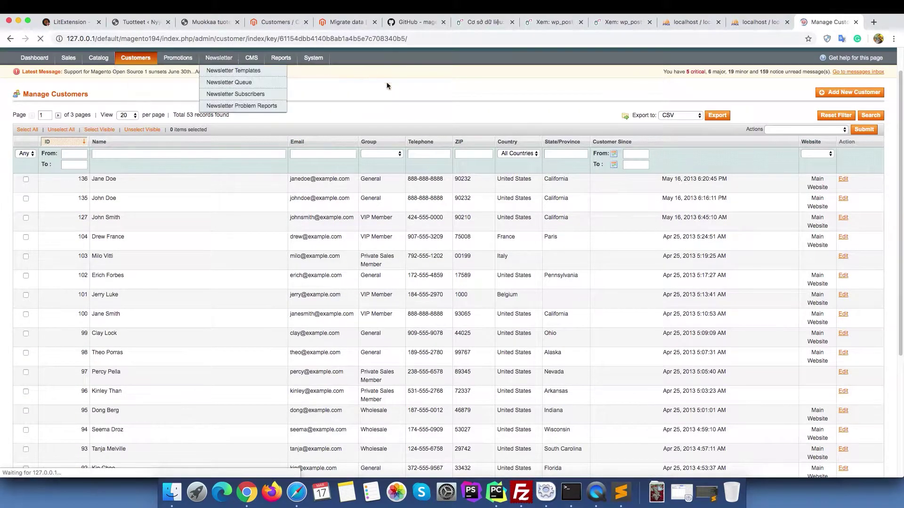
pyautogui.scroll(-10, 304, 143)
pyautogui.scroll(8, 297, 189)
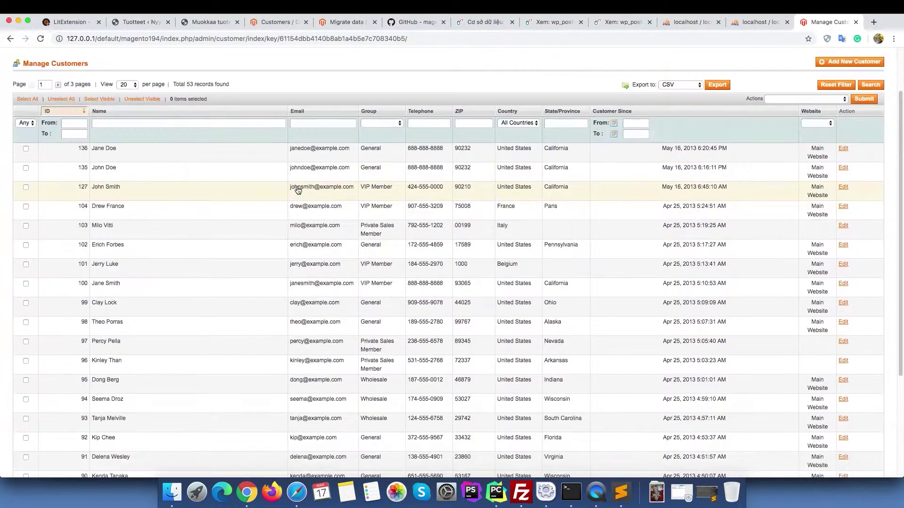
pyautogui.scroll(-5, 297, 189)
pyautogui.click(759, 22)
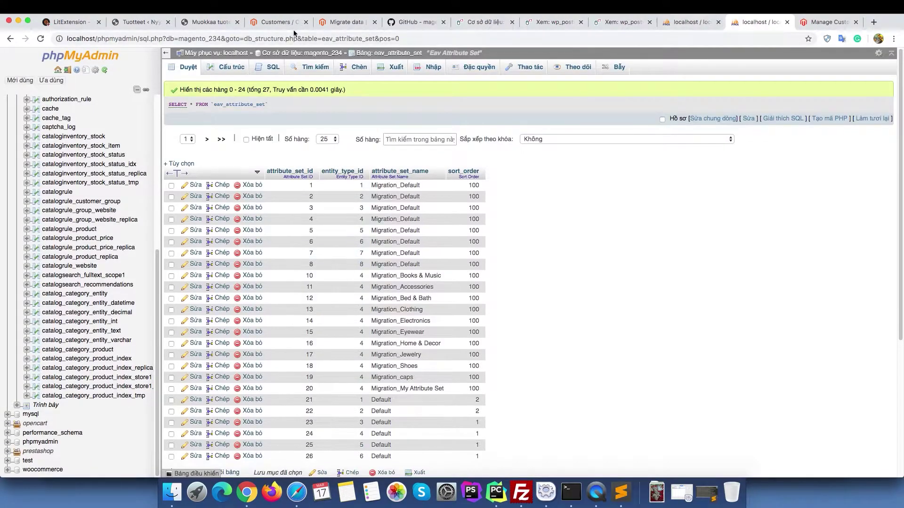
pyautogui.click(279, 22)
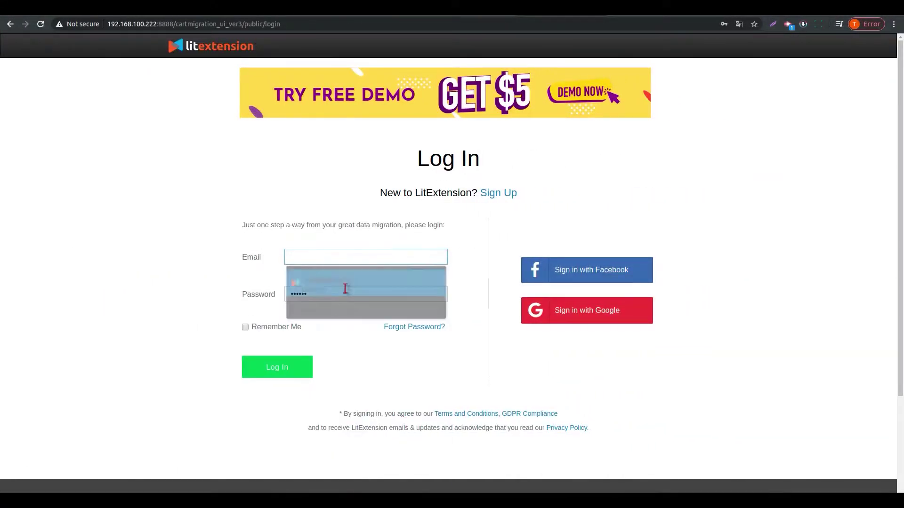
# - Log in to LitExtension and start a new migration with Magento as the source cart
pyautogui.click(345, 282)
pyautogui.click(293, 367)
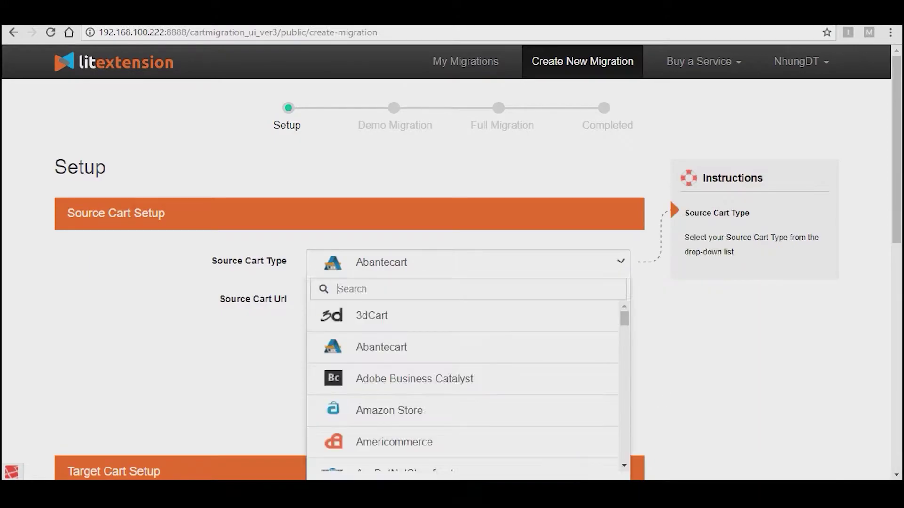
pyautogui.write('MAGE')
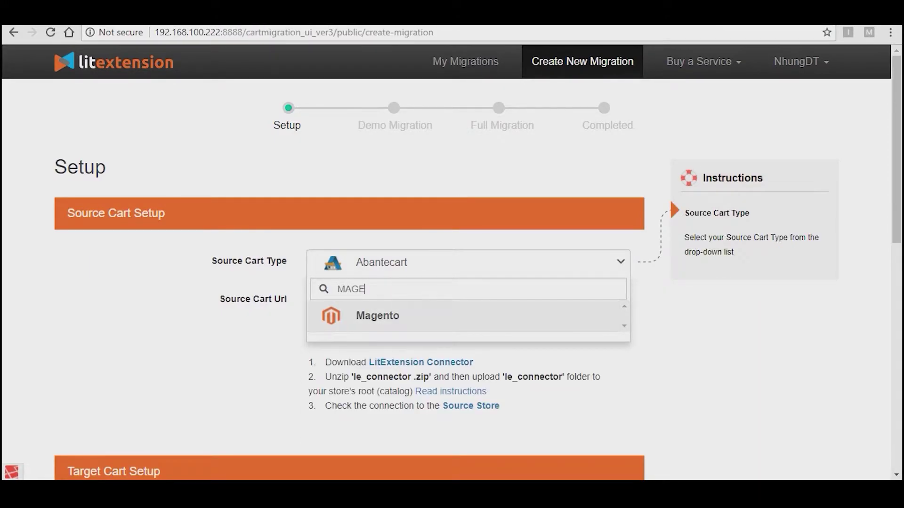
pyautogui.press('Return')
# - Download the LitExtension Connector and extract the le_connector folder with WinRAR
pyautogui.click(421, 362)
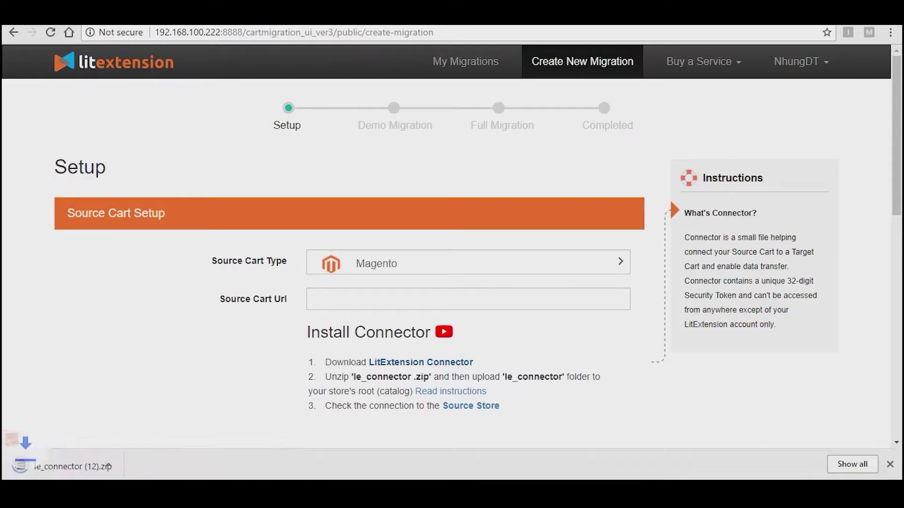
pyautogui.click(71, 466)
pyautogui.click(336, 117)
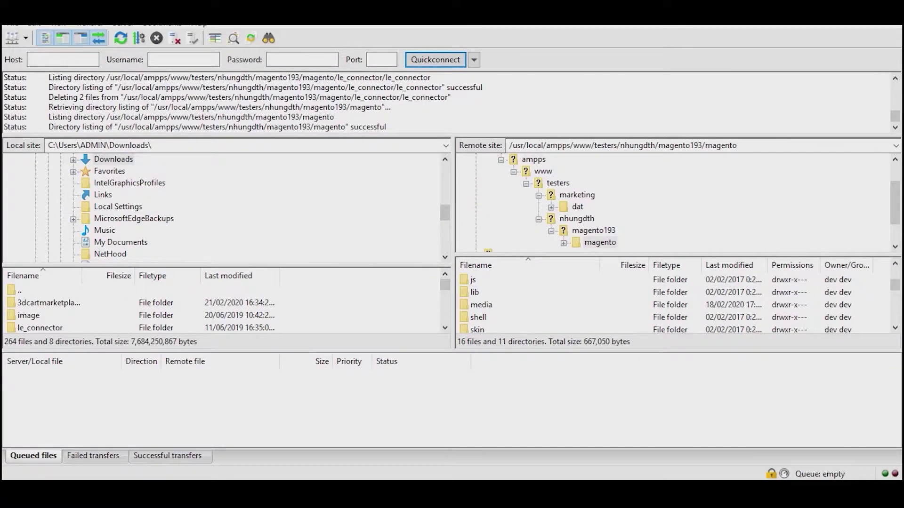
# - Copy the remote site path and upload the le_connector folder to the server
pyautogui.tripleClick(621, 145)
pyautogui.hotkey('ctrl', 'c')
pyautogui.click(40, 328)
pyautogui.rightClick(62, 327)
pyautogui.click(99, 170)
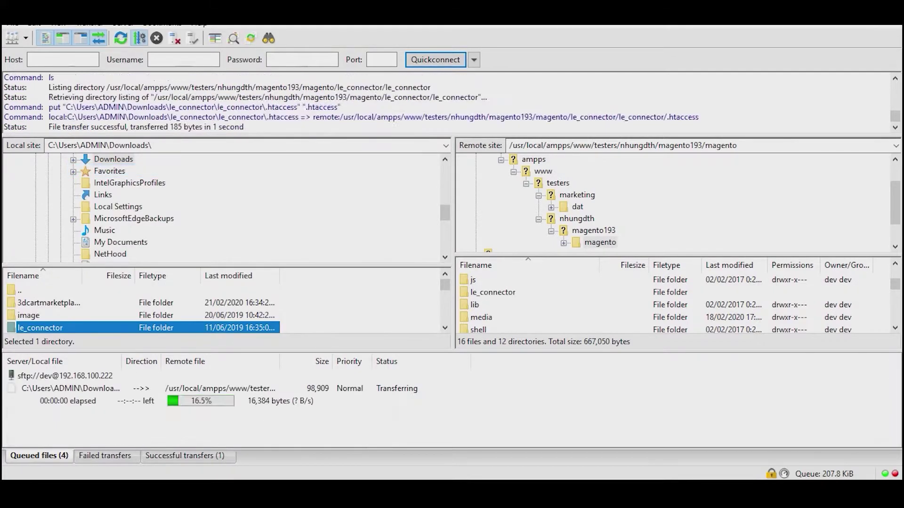
# - Copy the target store path from the notes and compare it with the remote site path
pyautogui.hotkey('alt', 'Tab')
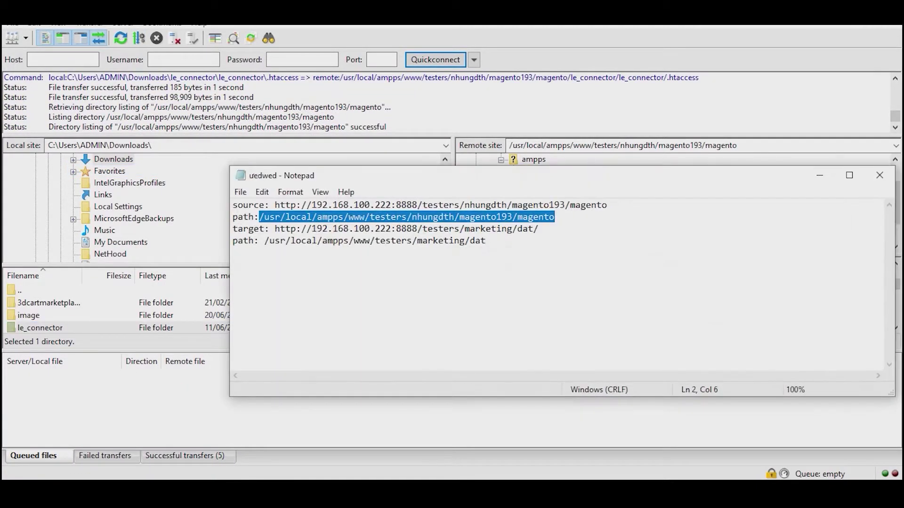
pyautogui.moveTo(485, 241); pyautogui.dragTo(270, 241)
pyautogui.hotkey('ctrl', 'c')
pyautogui.hotkey('alt', 'Tab')
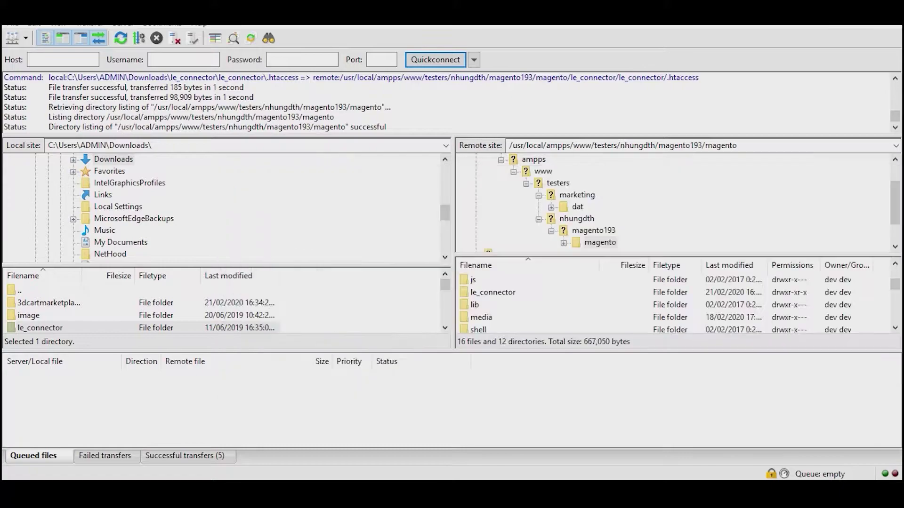
pyautogui.click(621, 144)
pyautogui.hotkey('alt', 'Tab')
pyautogui.click(486, 240)
pyautogui.moveTo(607, 206); pyautogui.dragTo(275, 205)
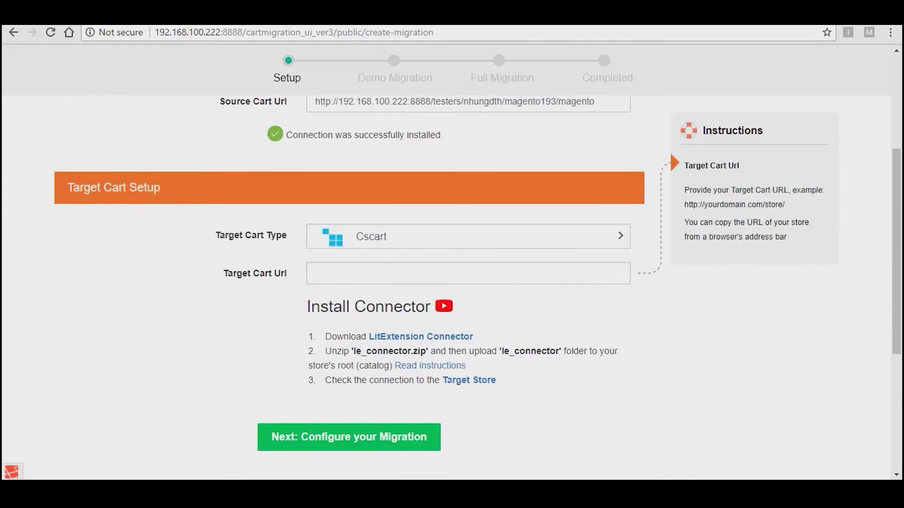
# - Set Magento as the target cart type and select the target server path in the notes
pyautogui.click(467, 235)
pyautogui.write('mage')
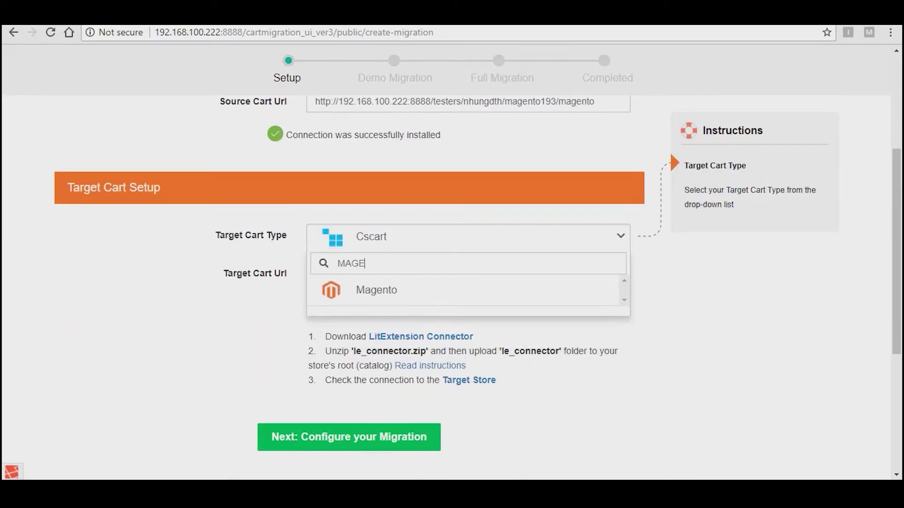
pyautogui.click(396, 290)
pyautogui.click(494, 459)
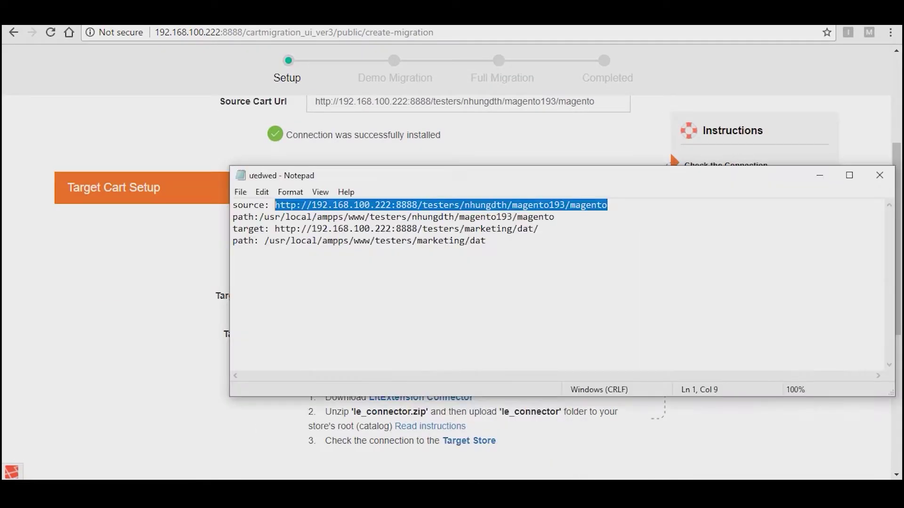
pyautogui.moveTo(486, 241); pyautogui.dragTo(265, 240)
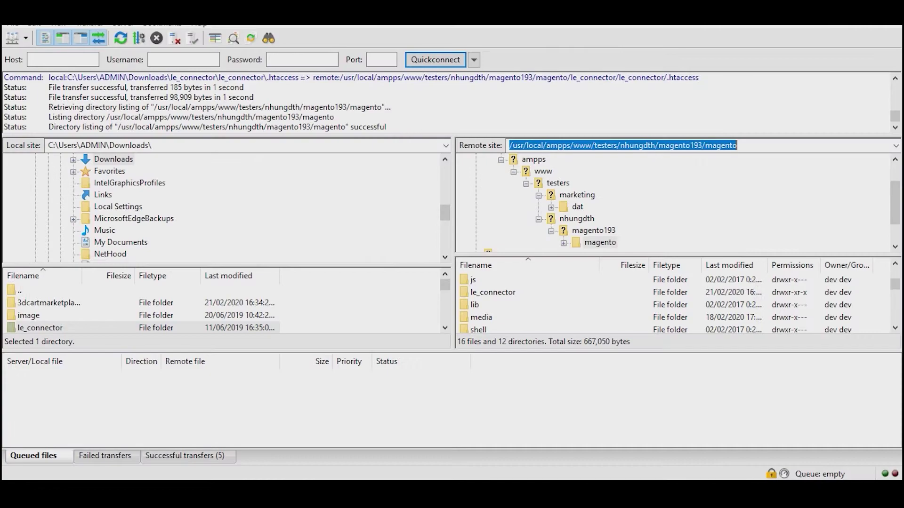
pyautogui.scroll(-3, 635, 304)
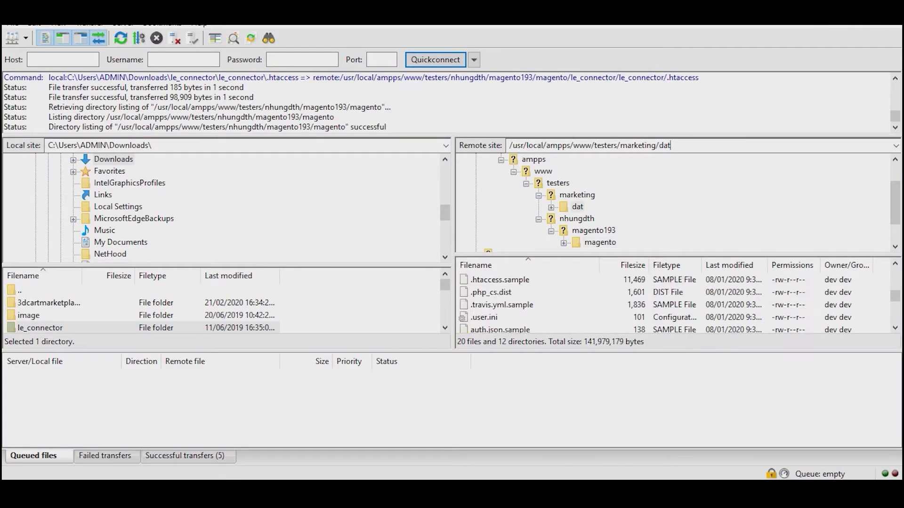
# - Upload le_connector again, confirm it on the server, and select the target store URL
pyautogui.rightClick(71, 327)
pyautogui.click(106, 171)
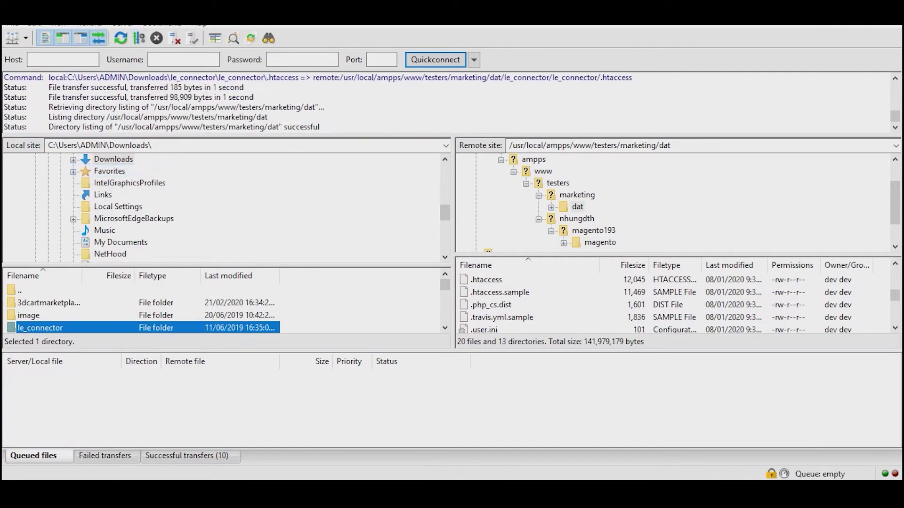
pyautogui.click(493, 317)
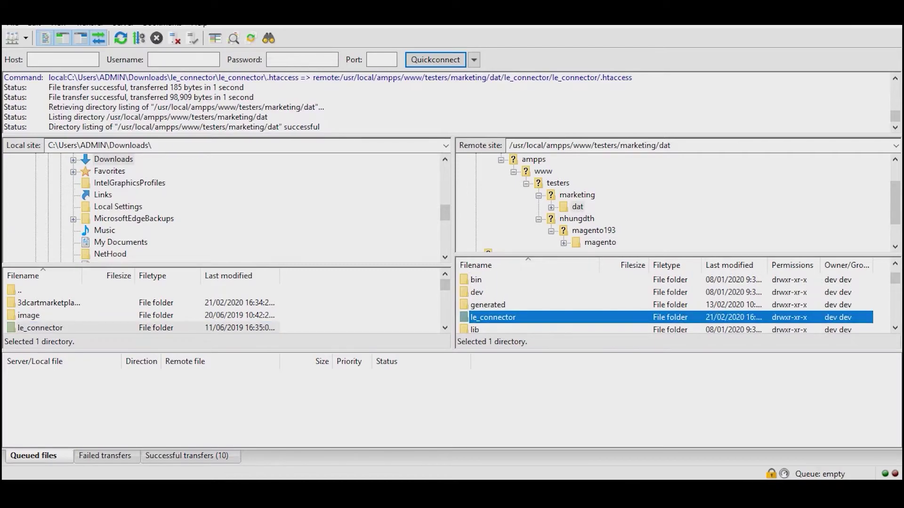
pyautogui.hotkey('alt', 'Tab')
pyautogui.moveTo(538, 228); pyautogui.dragTo(275, 229)
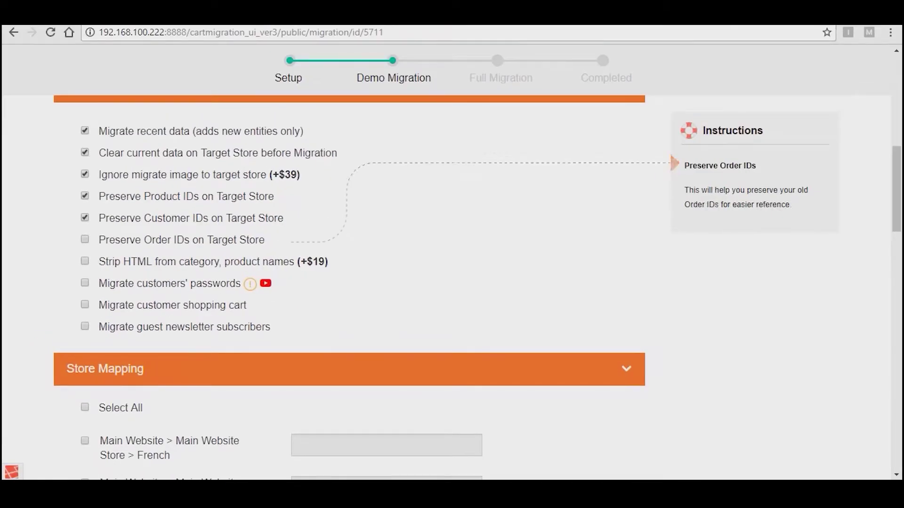
# - Enable order-ID, HTML-stripping, password and cart/newsletter options, map Default Store View, and start the demo
pyautogui.click(85, 239)
pyautogui.click(85, 282)
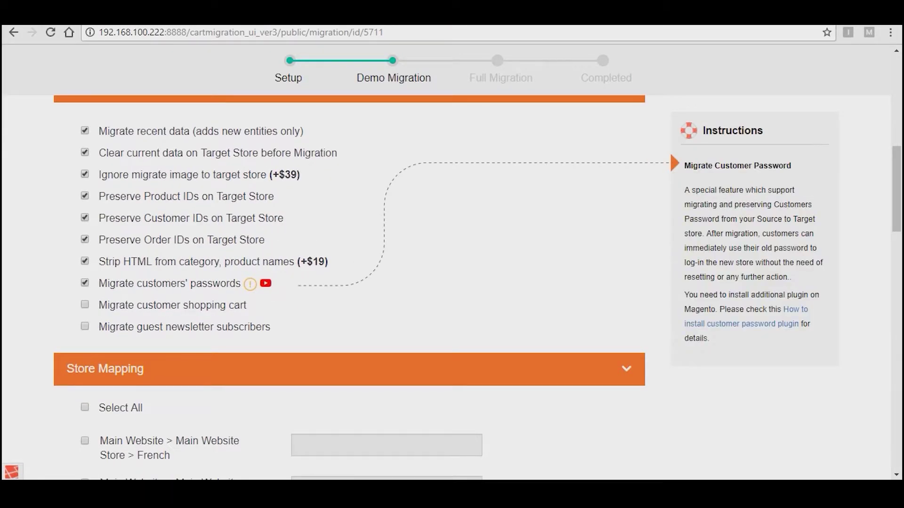
pyautogui.click(85, 305)
pyautogui.click(85, 327)
pyautogui.scroll(-2, 349, 297)
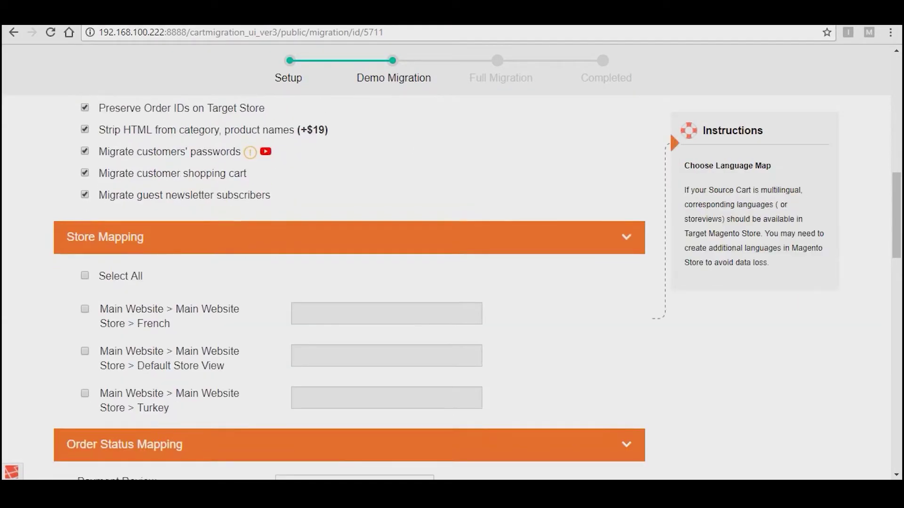
pyautogui.click(85, 351)
pyautogui.scroll(-3, 349, 296)
pyautogui.scroll(-3, 350, 296)
pyautogui.scroll(-3, 349, 296)
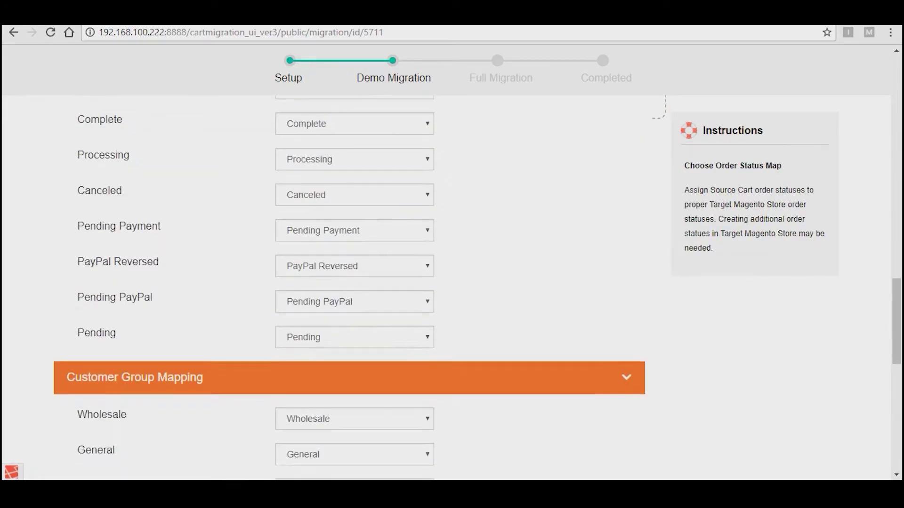
pyautogui.scroll(-3, 349, 297)
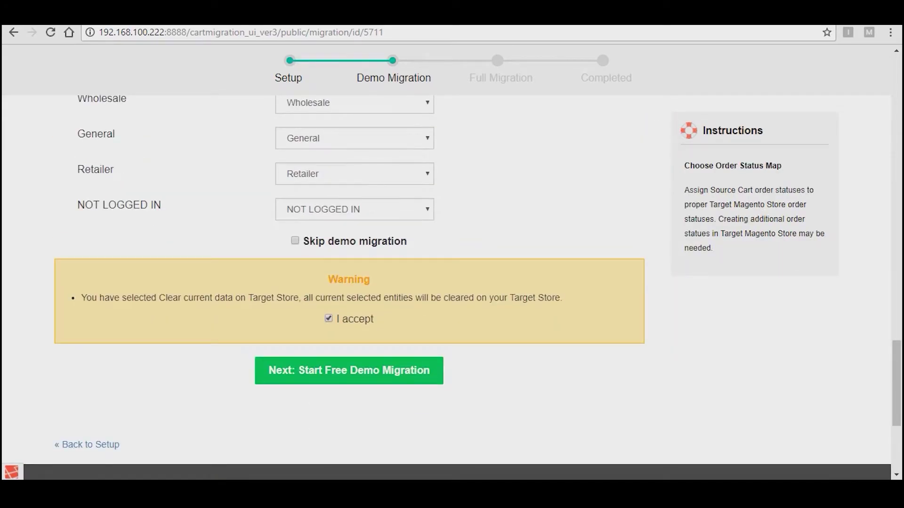
pyautogui.click(349, 370)
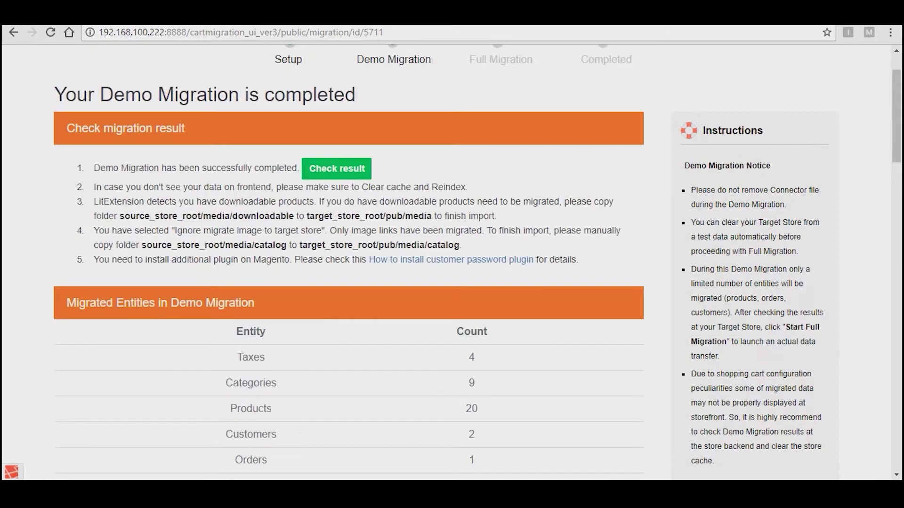
pyautogui.scroll(-3, 452, 283)
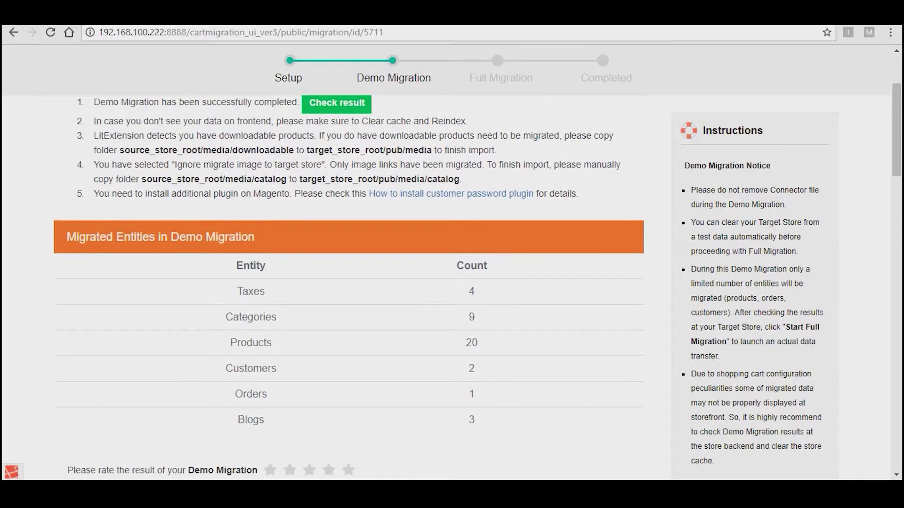
pyautogui.scroll(-3, 452, 283)
pyautogui.scroll(-2, 452, 283)
pyautogui.scroll(-3, 452, 283)
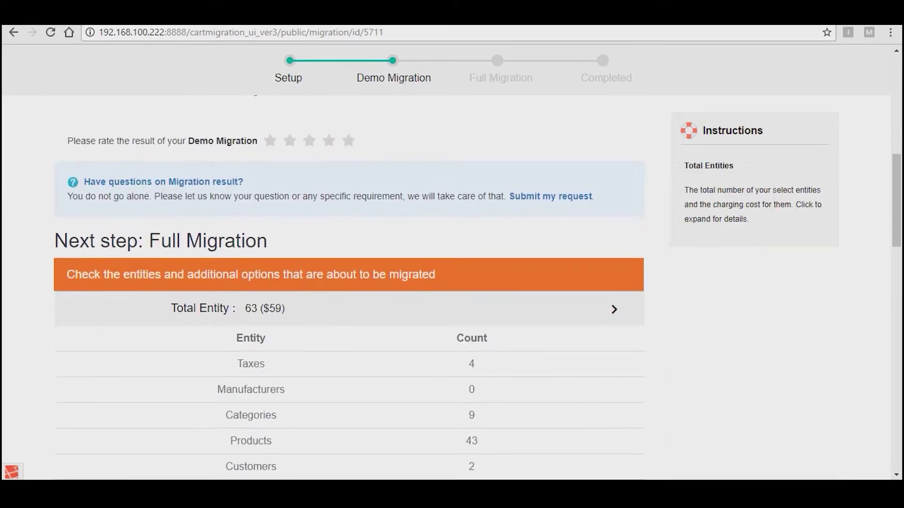
pyautogui.scroll(-1, 452, 283)
pyautogui.scroll(-4, 452, 283)
pyautogui.scroll(-2, 452, 282)
pyautogui.scroll(-5, 451, 283)
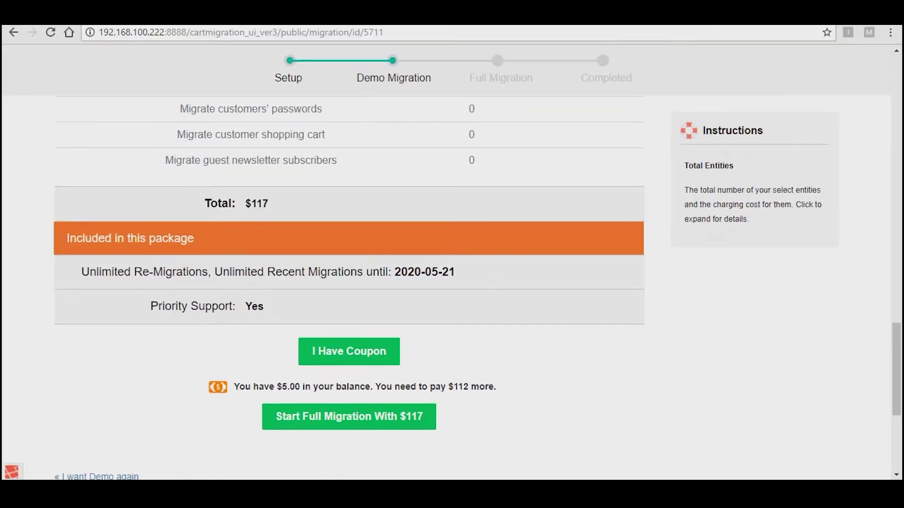
pyautogui.scroll(5, 452, 283)
pyautogui.scroll(5, 452, 283)
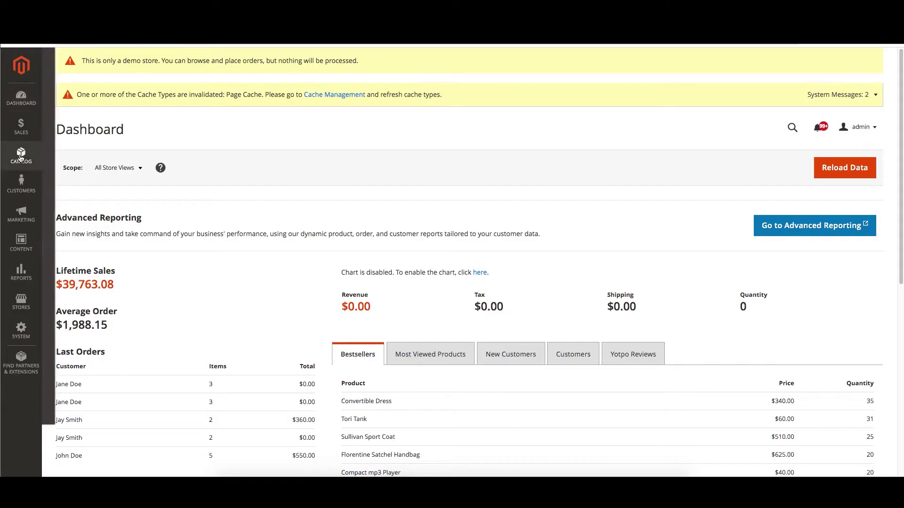
# - Review the 20 migrated products in Catalog > Products, then open All Customers
pyautogui.click(21, 155)
pyautogui.click(70, 99)
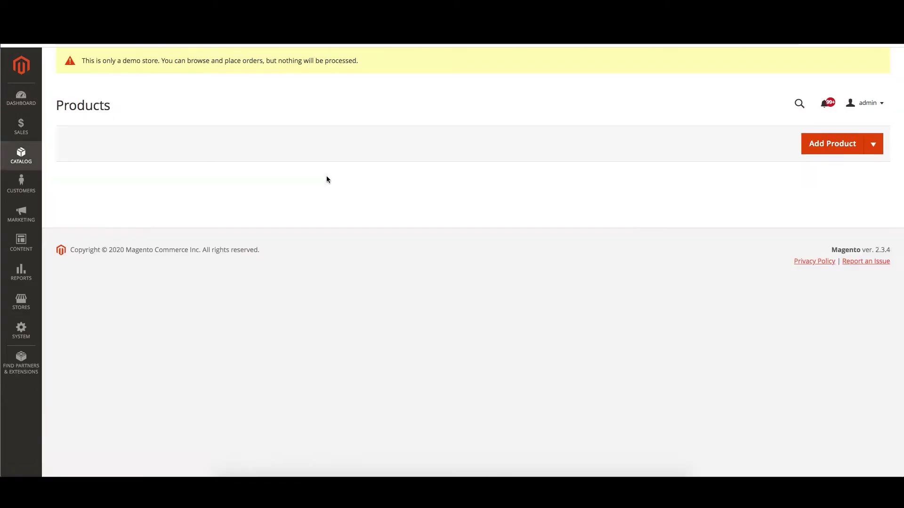
pyautogui.scroll(-2, 336, 171)
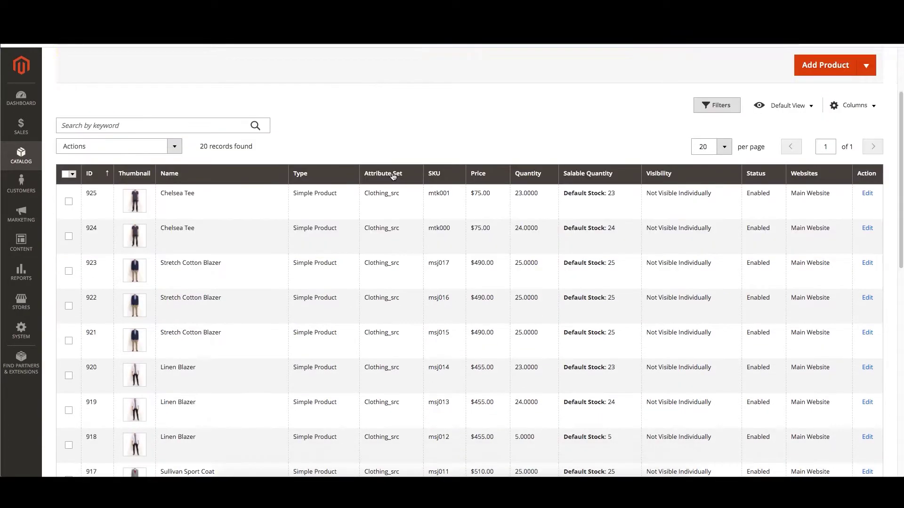
pyautogui.scroll(-5, 339, 247)
pyautogui.scroll(-5, 325, 262)
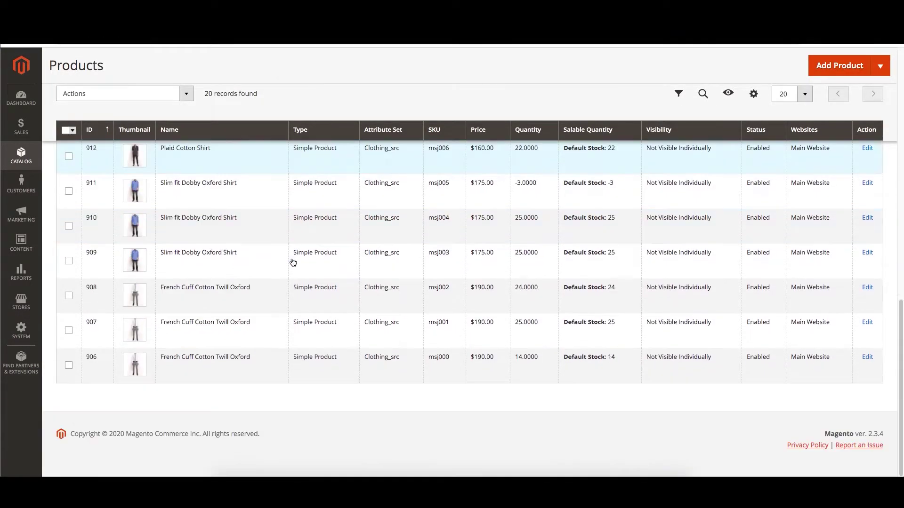
pyautogui.click(22, 185)
pyautogui.click(79, 95)
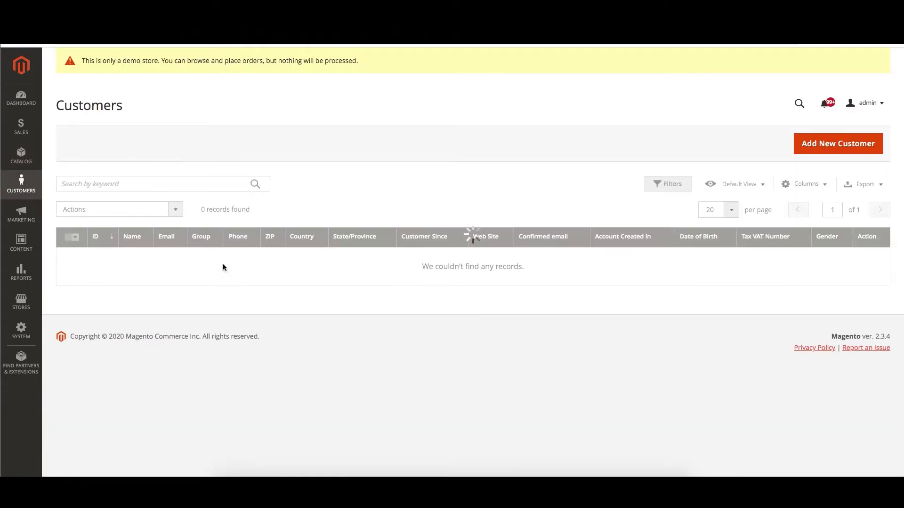
pyautogui.scroll(-3, 233, 297)
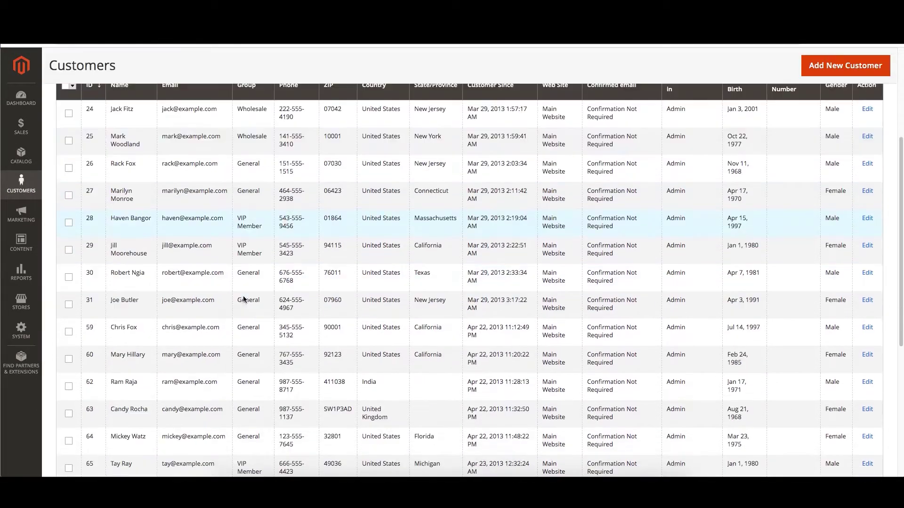
pyautogui.scroll(-3, 224, 296)
pyautogui.scroll(-3, 176, 304)
pyautogui.scroll(-2, 147, 318)
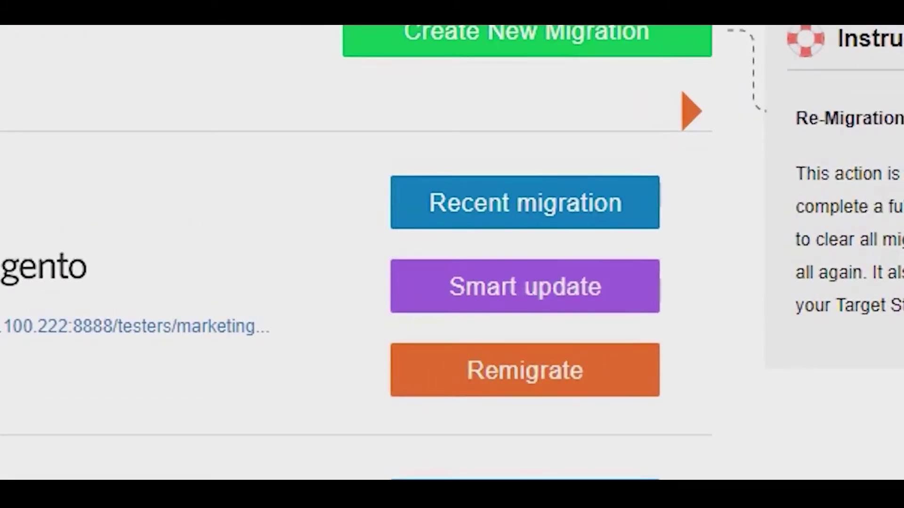
# - Run the new-entities recent data migration for migration 5711 until it completes
pyautogui.click(551, 199)
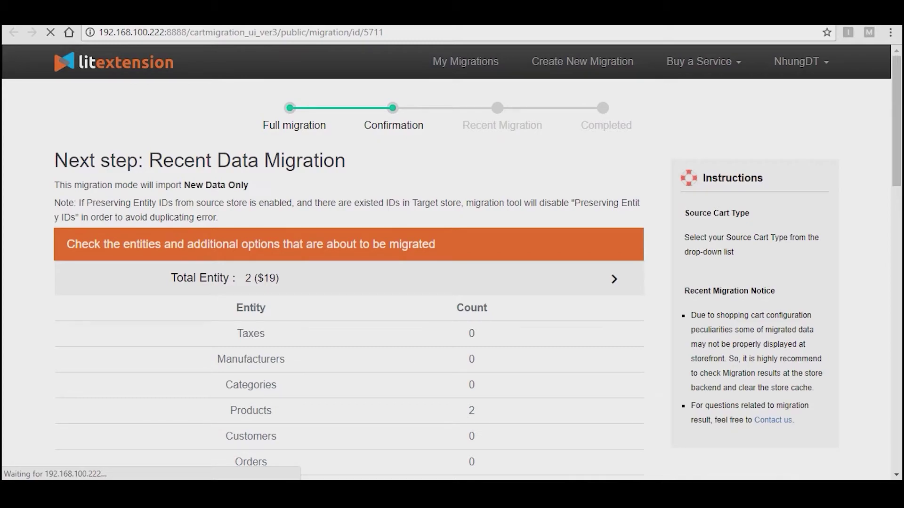
pyautogui.scroll(-3, 452, 283)
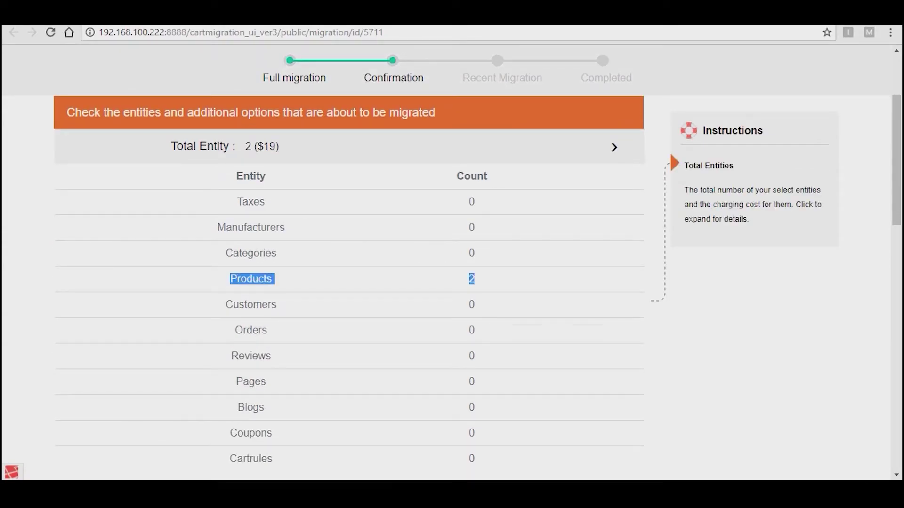
pyautogui.scroll(-5, 452, 282)
pyautogui.scroll(-5, 451, 283)
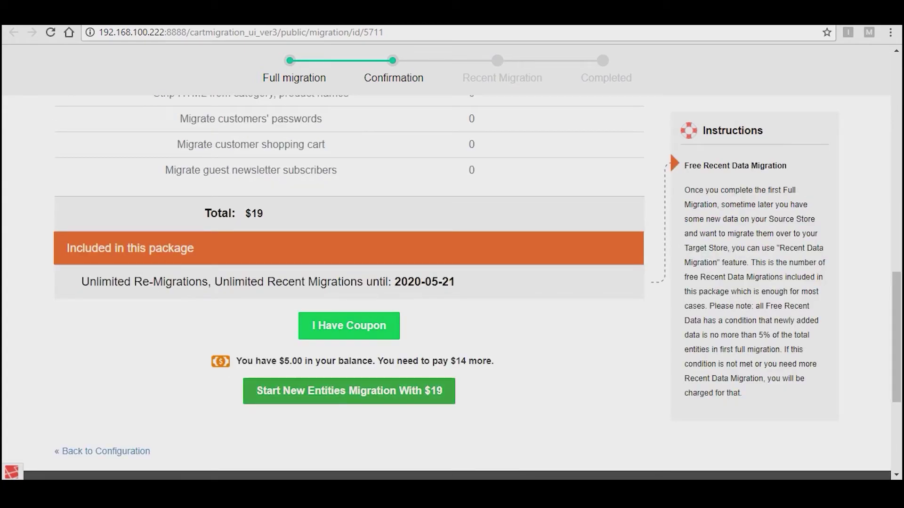
pyautogui.click(350, 390)
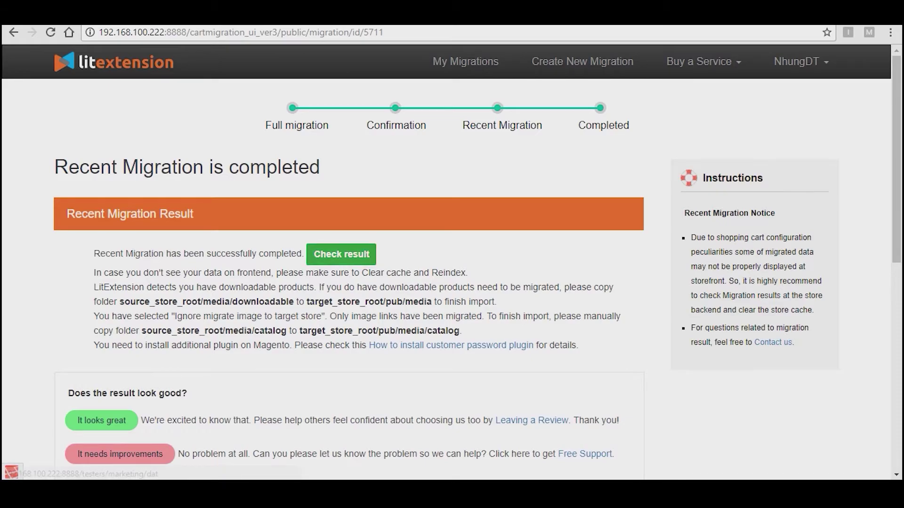
pyautogui.click(341, 254)
# - Open Catalog > Products, showing 23 products including the new Chelsea Tee items
pyautogui.click(20, 157)
pyautogui.click(70, 96)
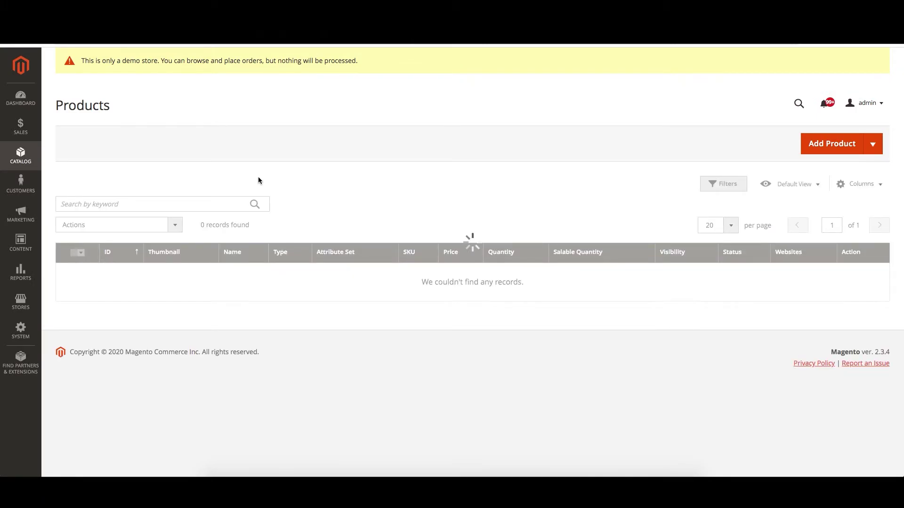
pyautogui.scroll(-2, 282, 176)
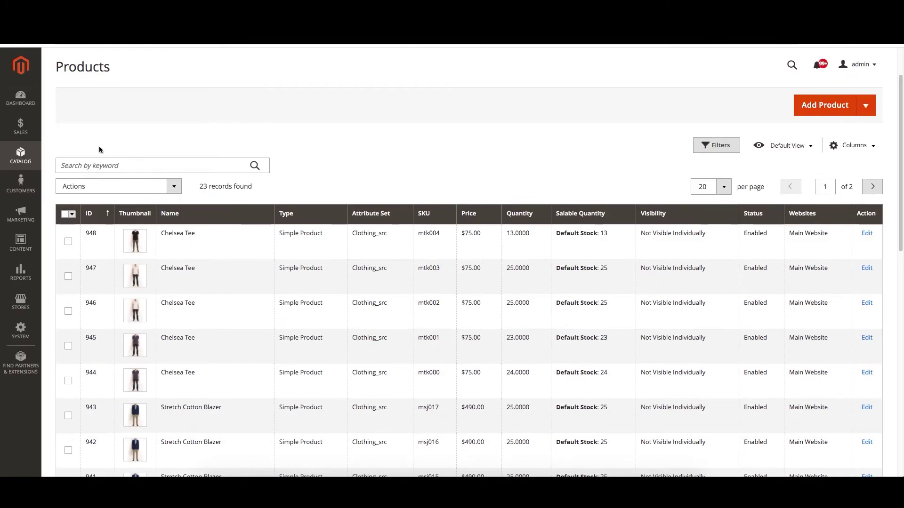
pyautogui.scroll(-3, 99, 155)
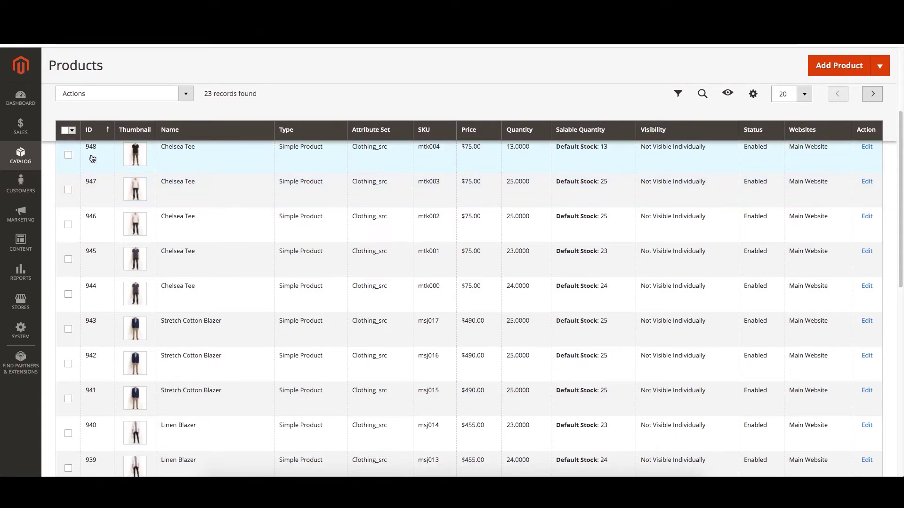
pyautogui.scroll(1, 174, 193)
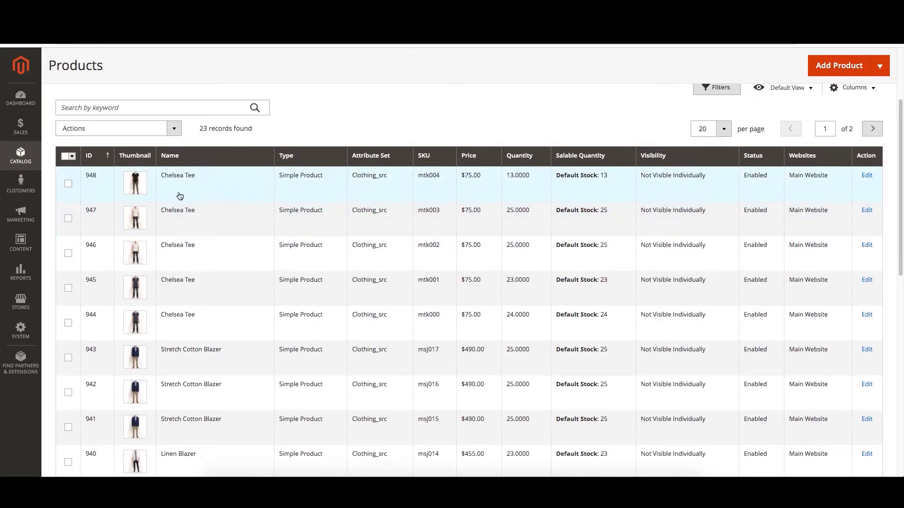